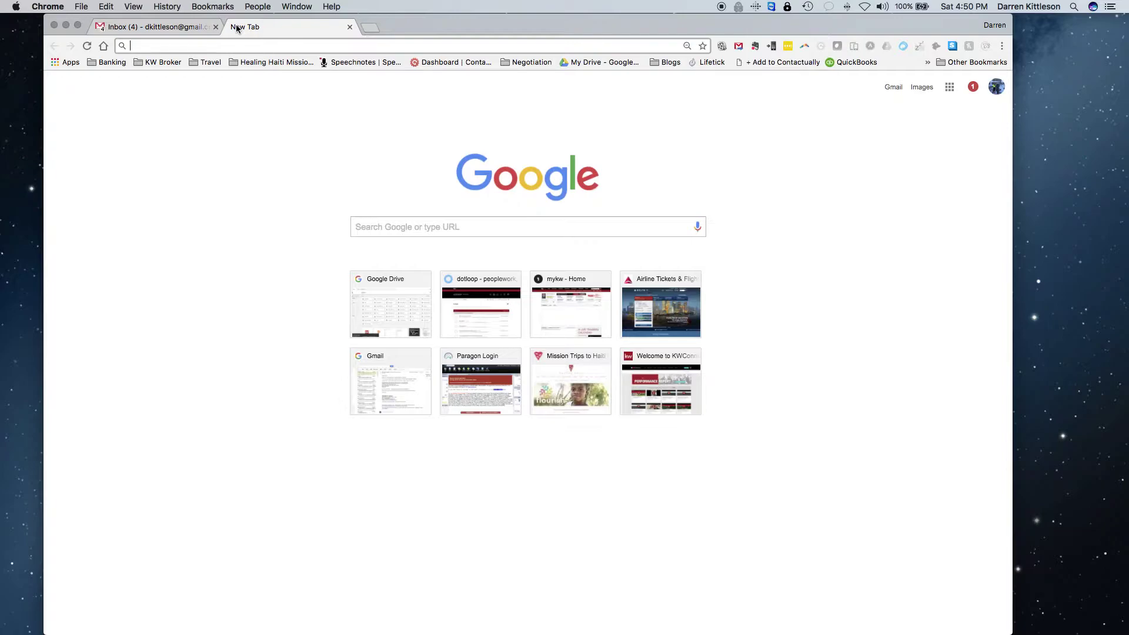
# - Open the Matrix - ITA Software by Google bookmark from the Travel bookmarks folder
pyautogui.click(207, 62)
pyautogui.click(243, 164)
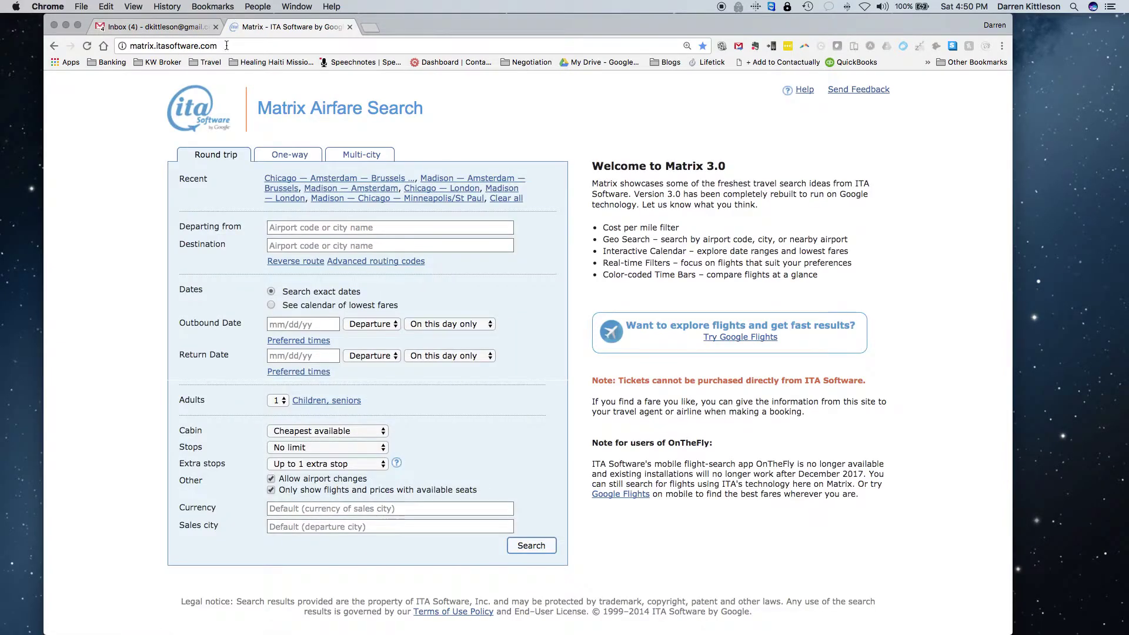
pyautogui.moveTo(126, 46); pyautogui.dragTo(240, 44)
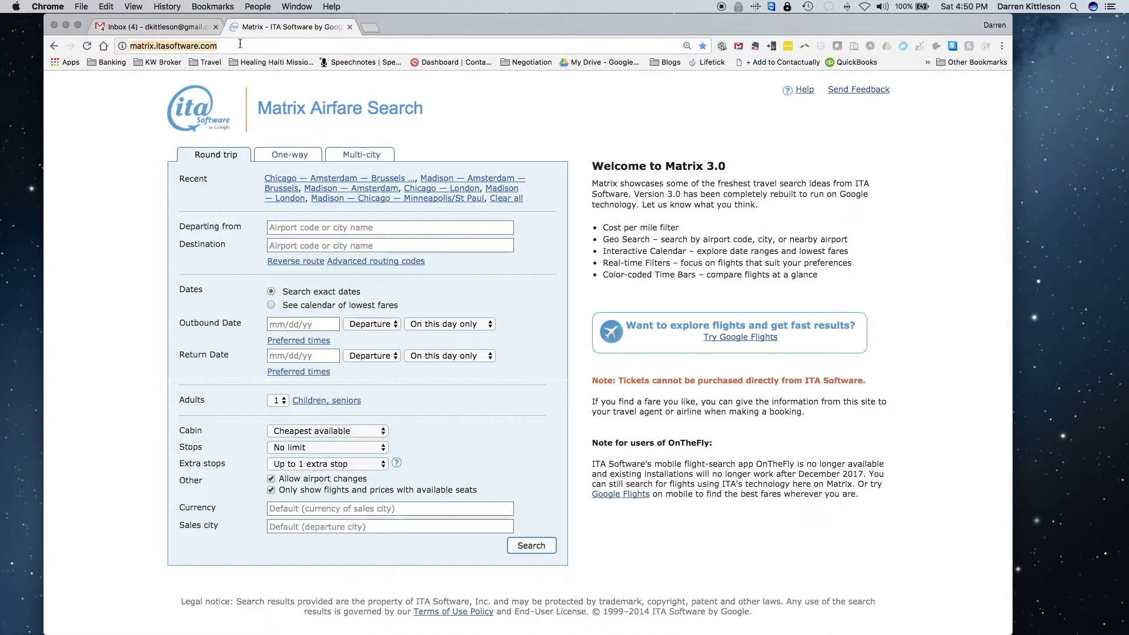
pyautogui.click(106, 161)
pyautogui.scroll(-1, 107, 161)
pyautogui.scroll(1, 107, 161)
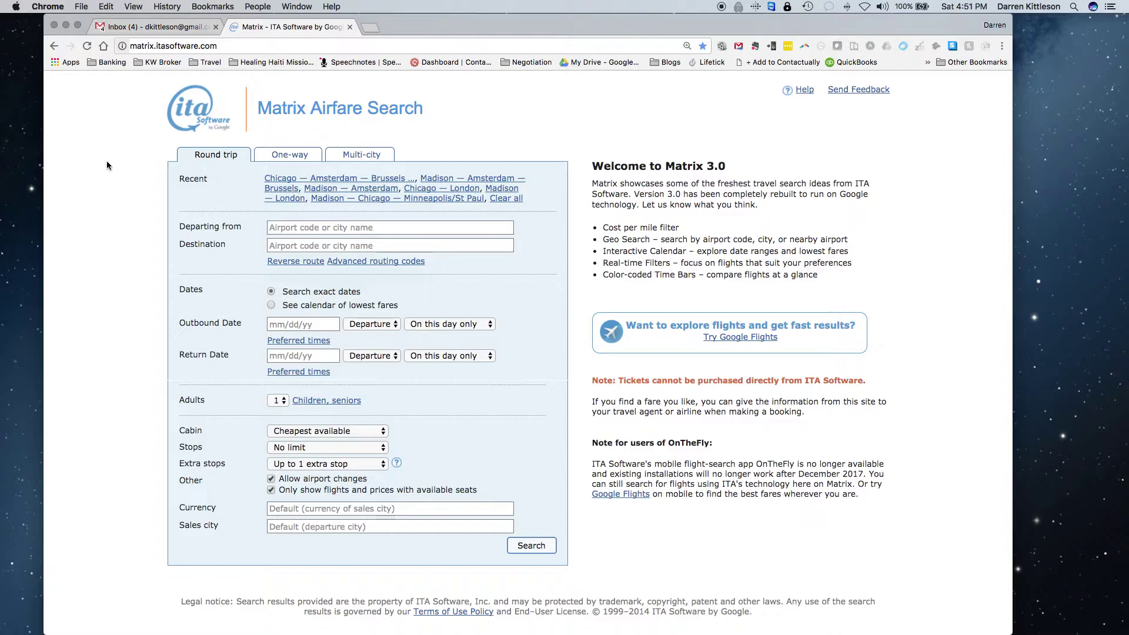
# - Switch to a multi-city search with Flight 1 from Madison (MSN) to Minneapolis/St Paul (MSP)
pyautogui.click(369, 156)
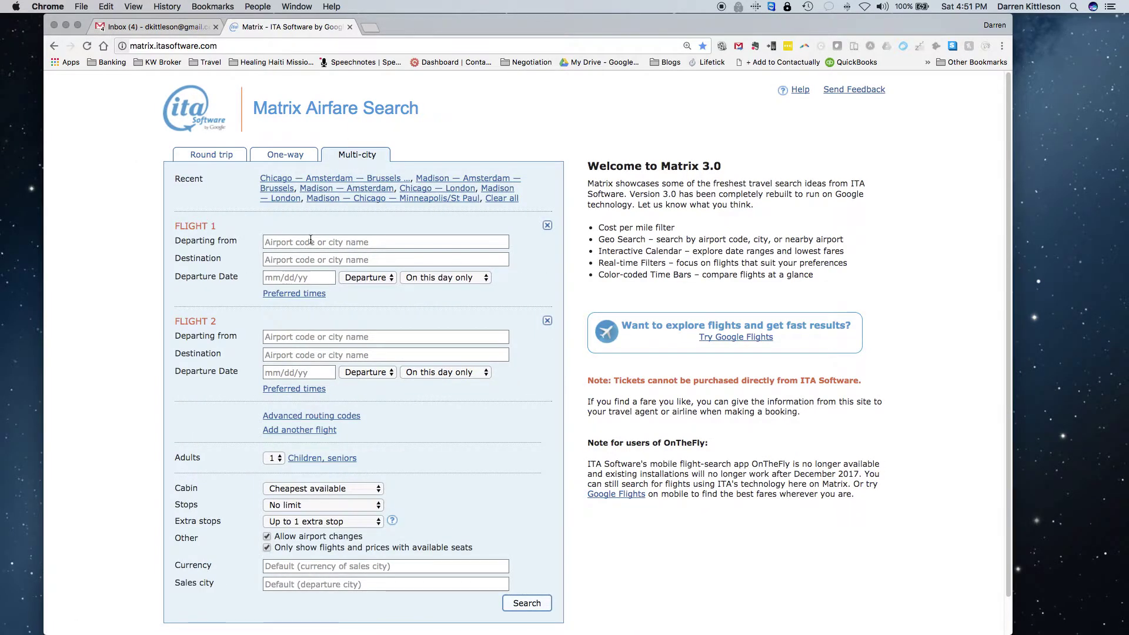
pyautogui.click(310, 241)
pyautogui.write('msn')
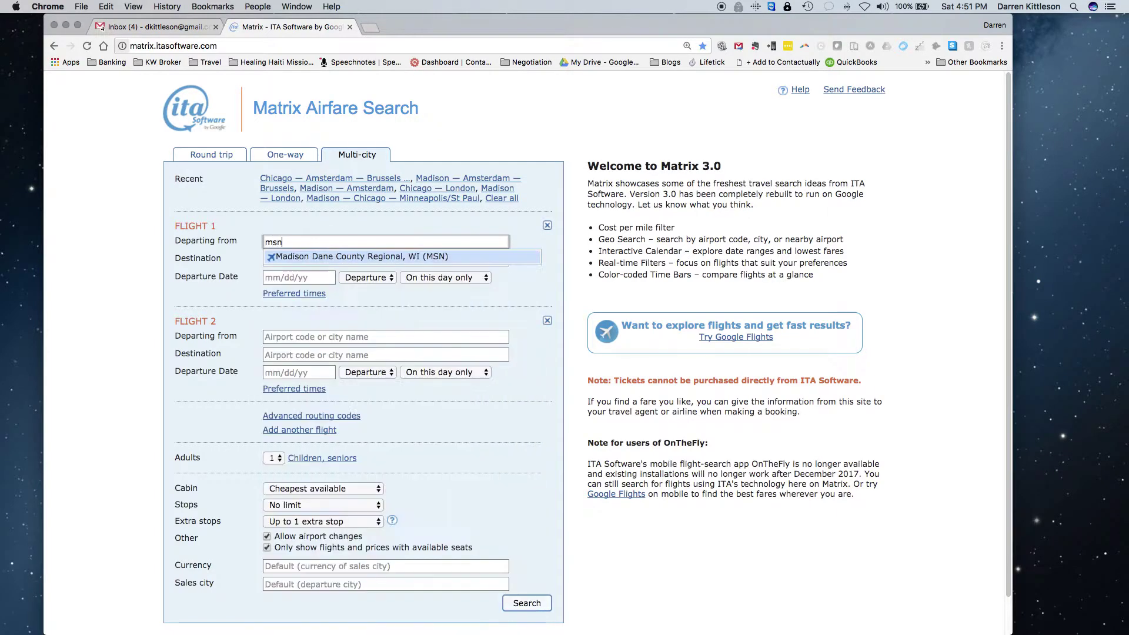
pyautogui.press('Tab')
pyautogui.write('msp')
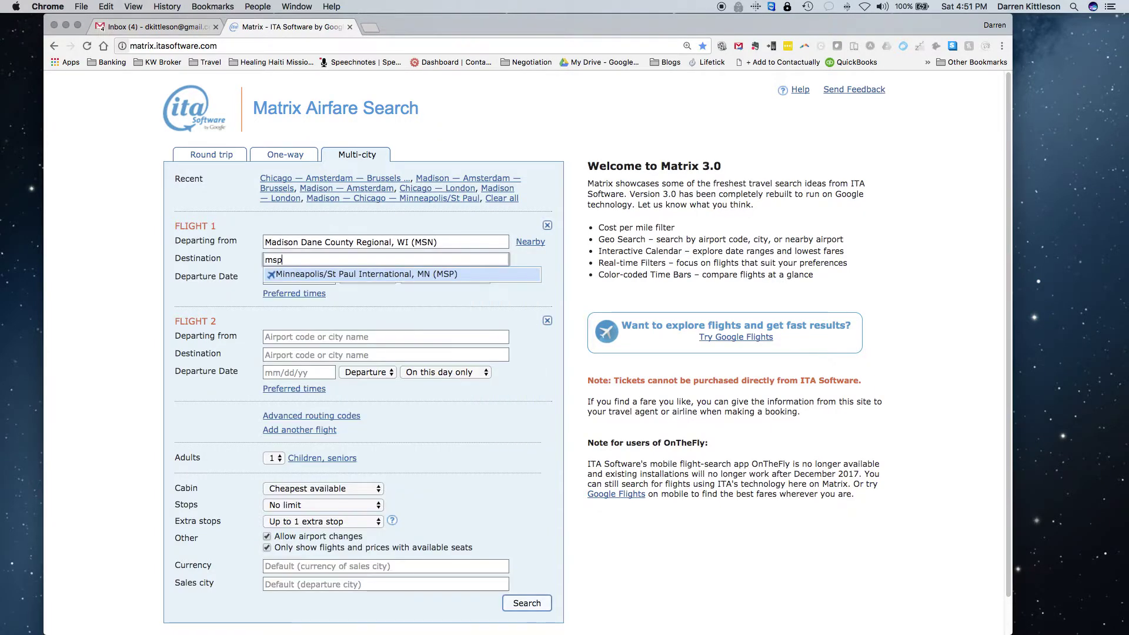
pyautogui.click(368, 276)
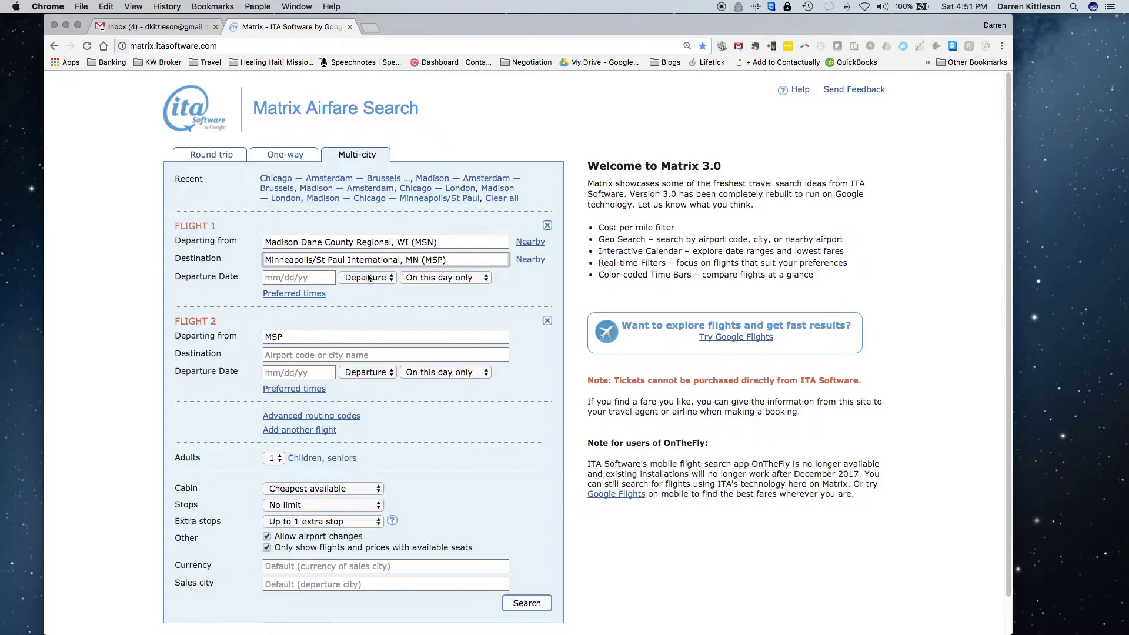
# - Set Flight 1 to May 18, this exact day, with early morning departures only
pyautogui.click(304, 278)
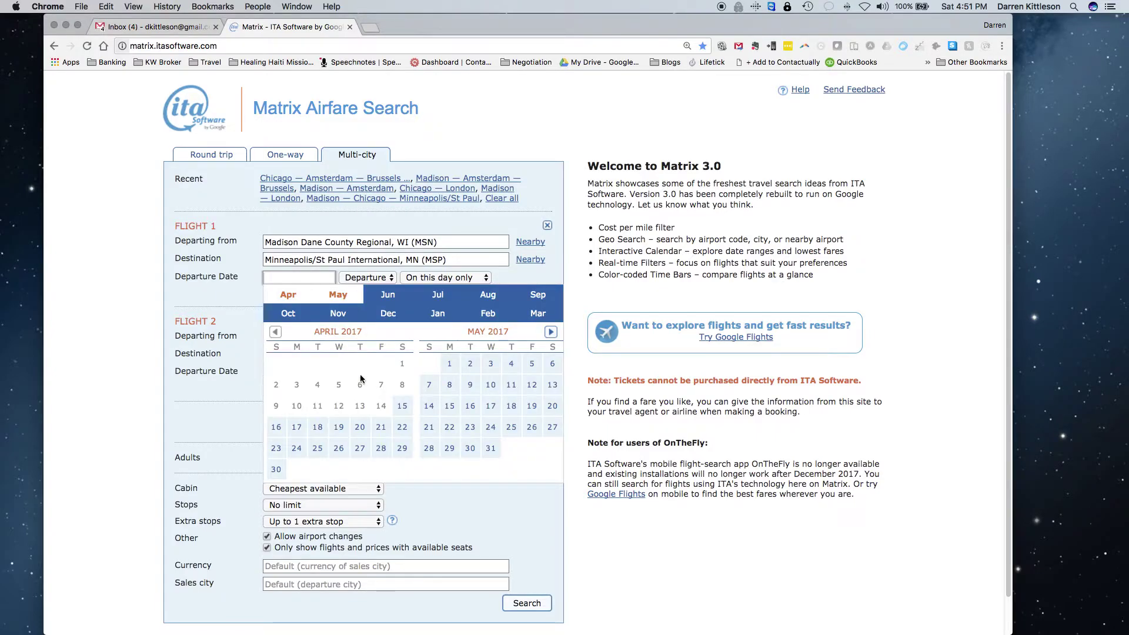
pyautogui.click(511, 406)
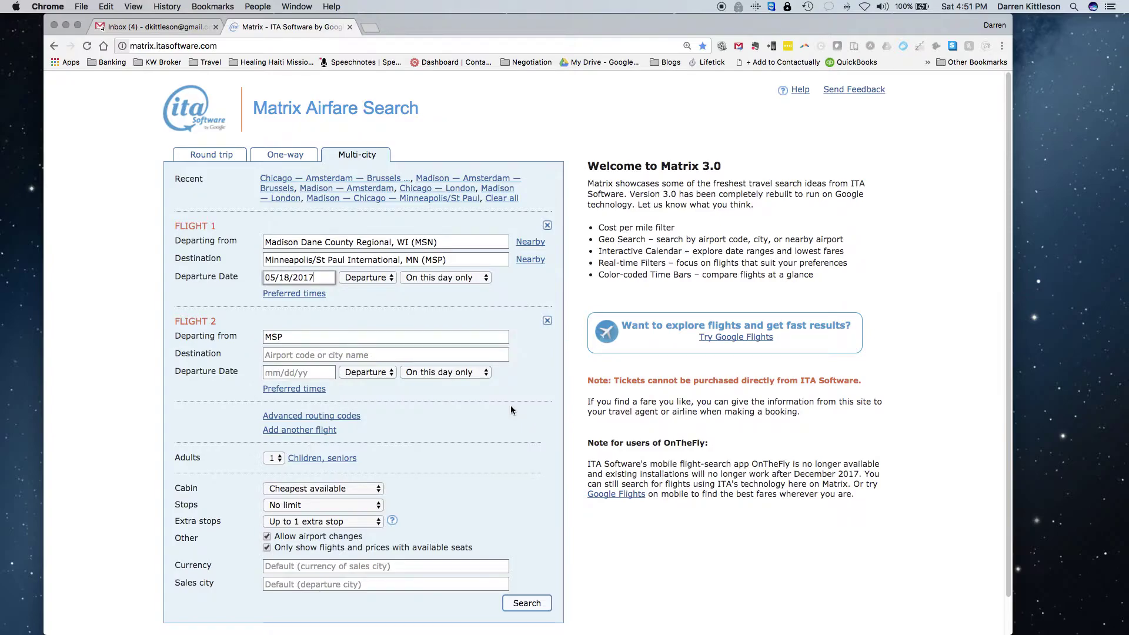
pyautogui.click(470, 278)
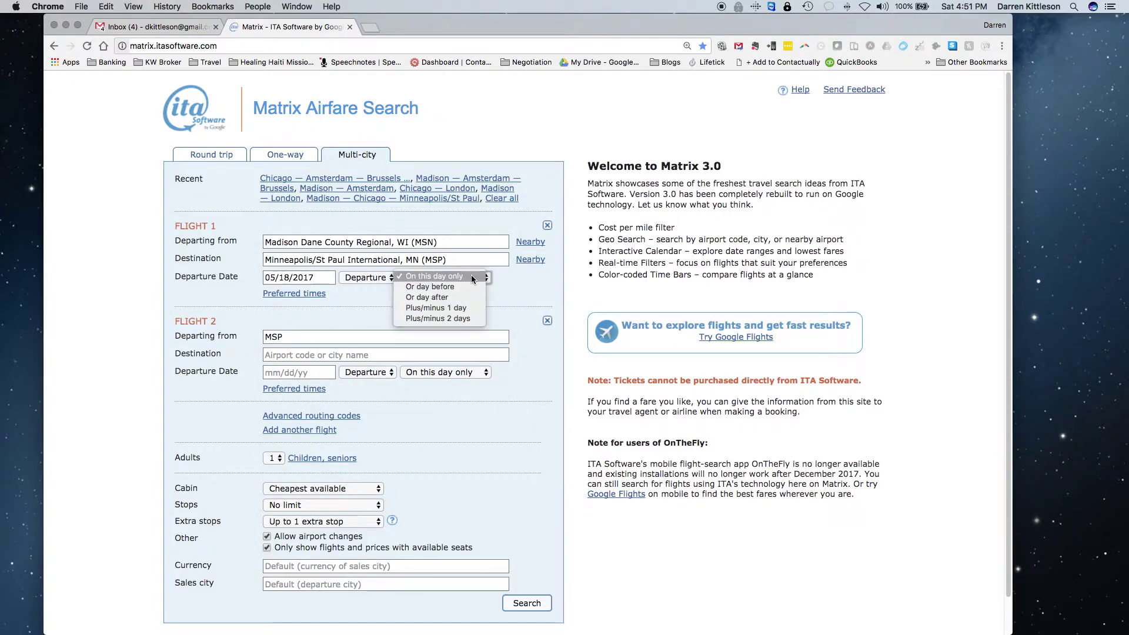
pyautogui.click(470, 276)
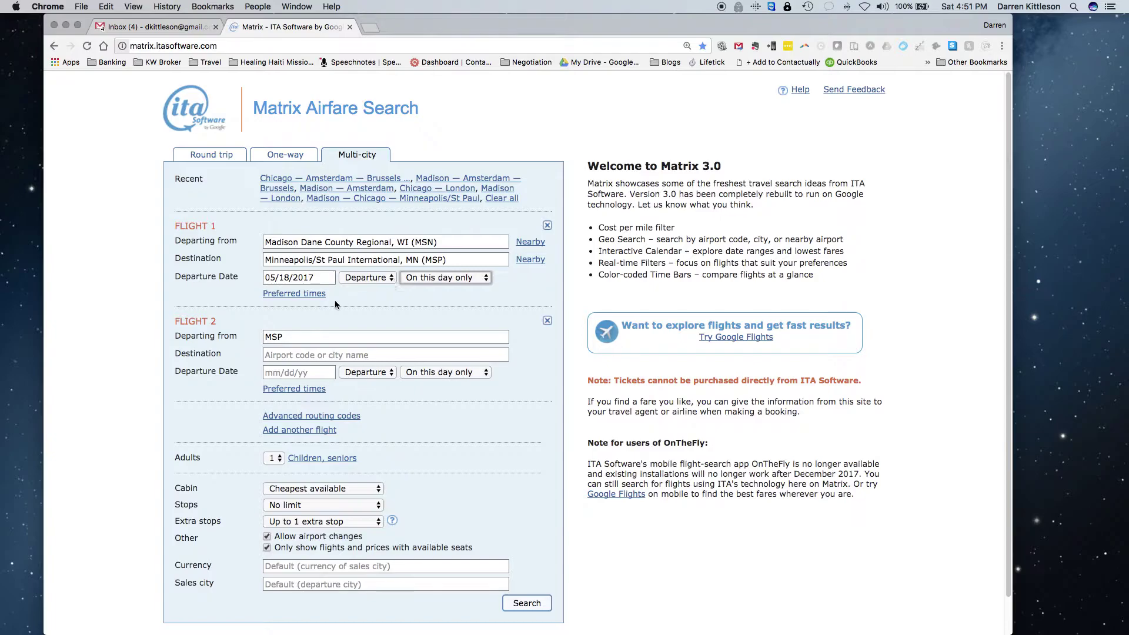
pyautogui.click(285, 294)
pyautogui.click(267, 302)
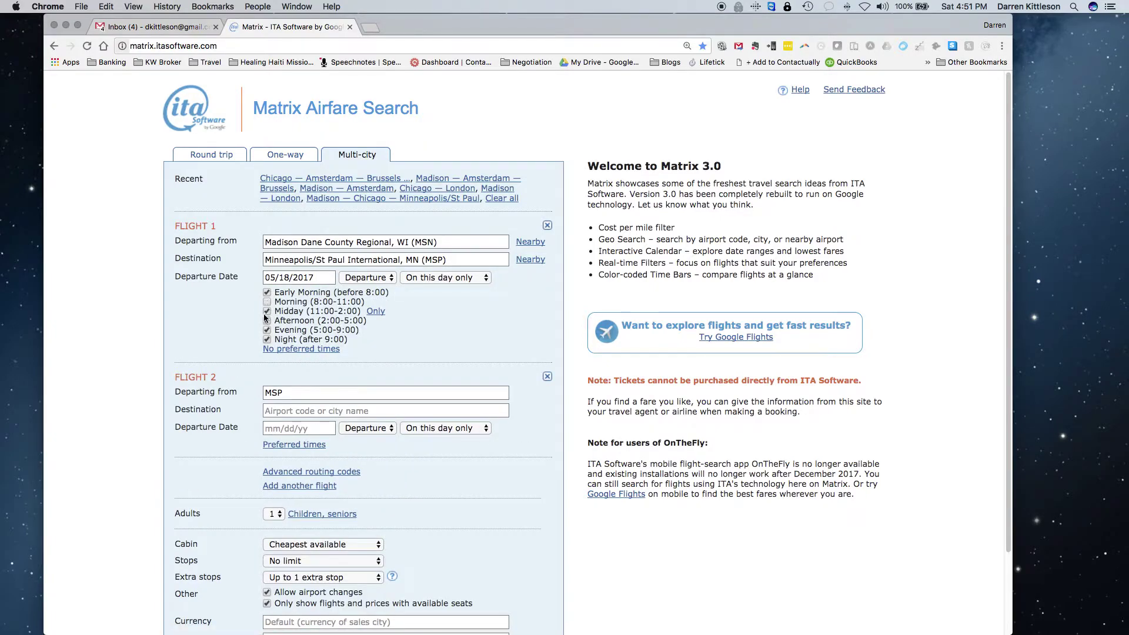
pyautogui.click(266, 311)
pyautogui.click(266, 320)
pyautogui.click(266, 330)
pyautogui.click(266, 339)
# - Set Flight 2's destination to all Phoenix airports (PHX) on May 18
pyautogui.click(325, 410)
pyautogui.write('p')
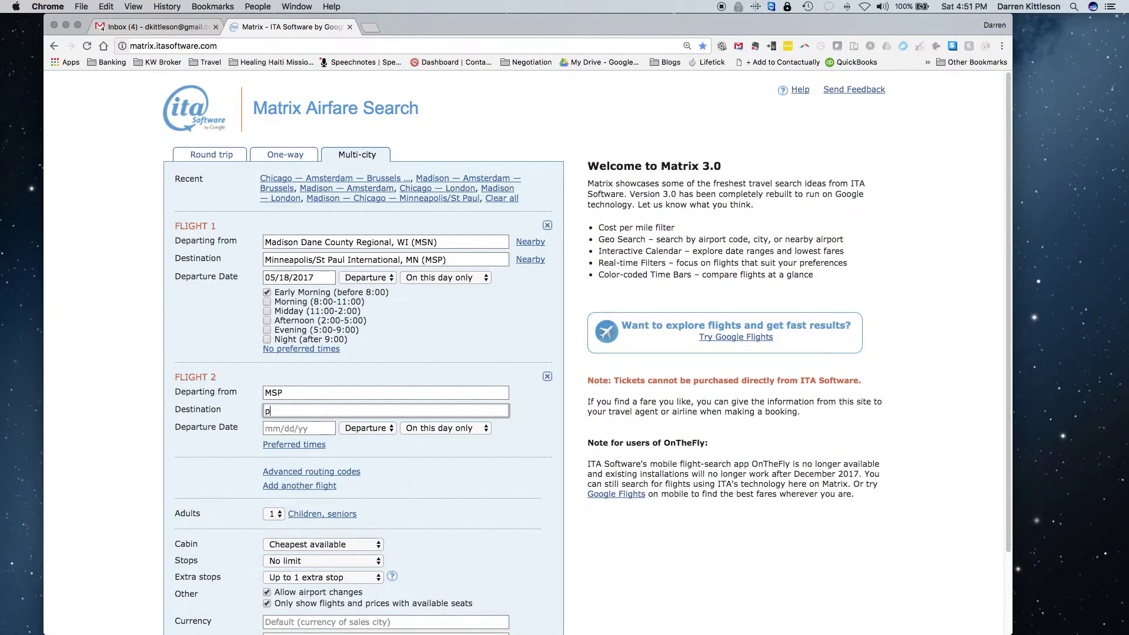
pyautogui.write('hx')
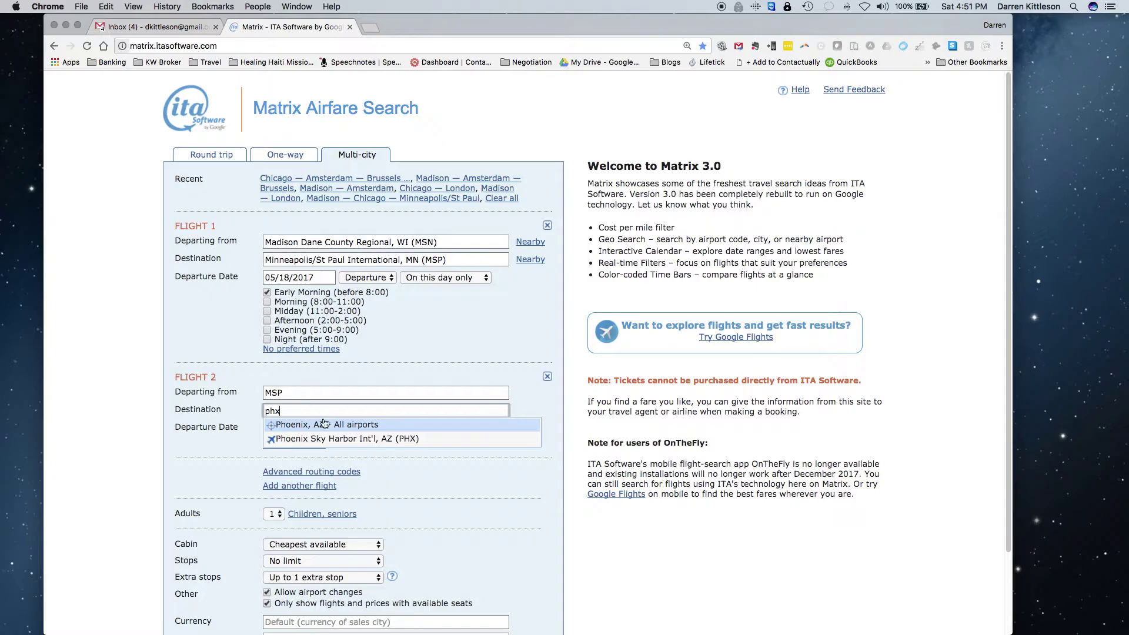
pyautogui.click(324, 423)
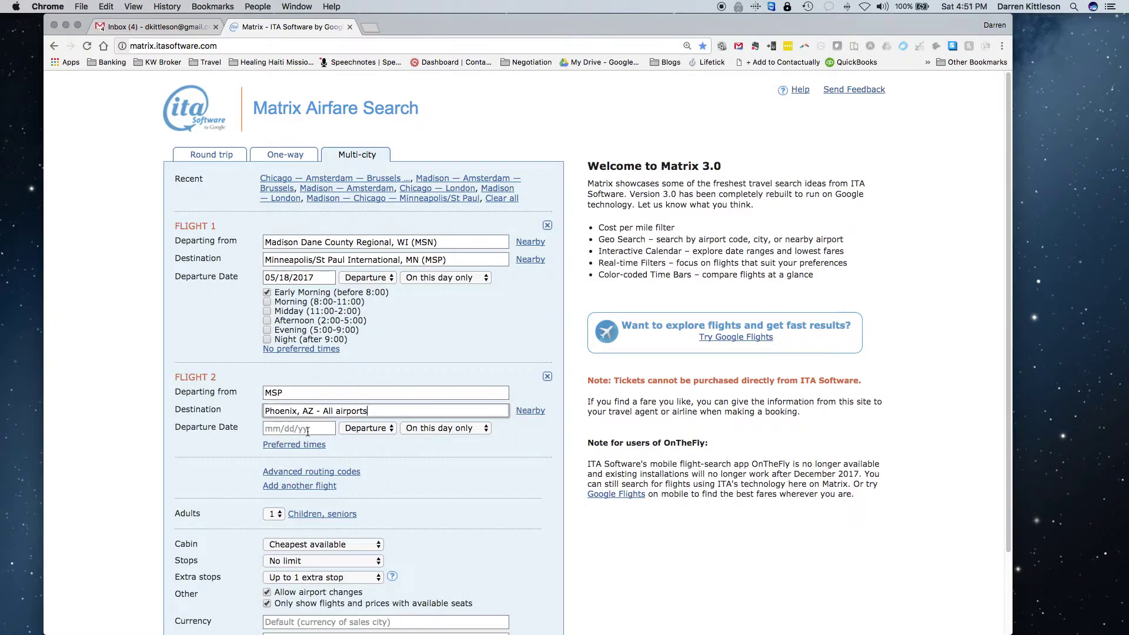
pyautogui.click(308, 432)
pyautogui.click(360, 557)
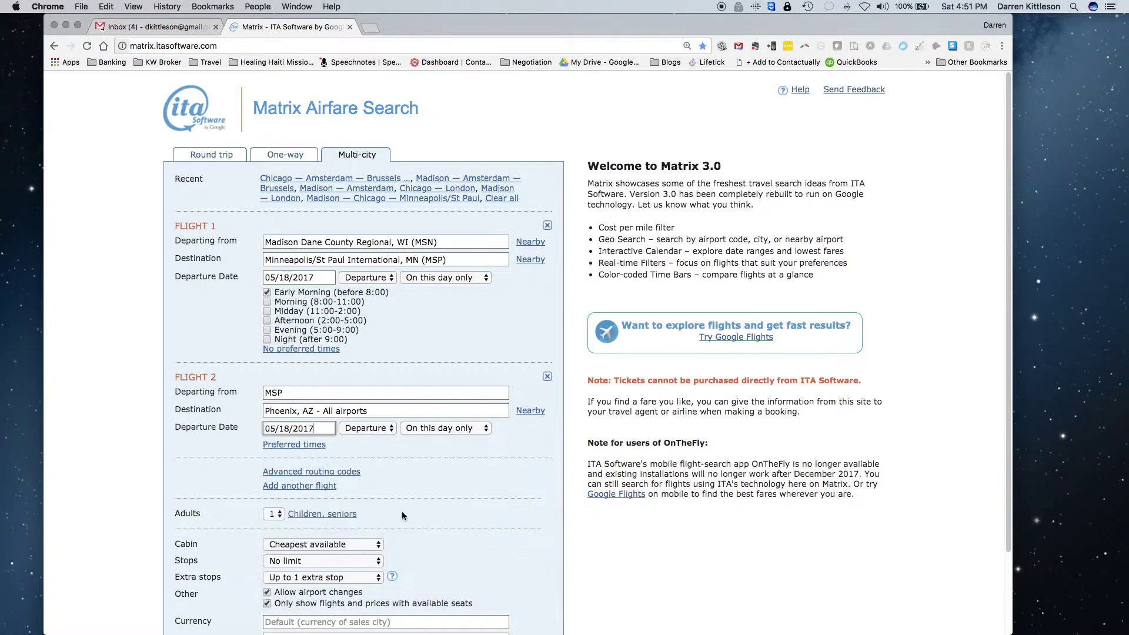
# - Limit Flight 2 to evening and night departures only
pyautogui.click(307, 445)
pyautogui.click(267, 443)
pyautogui.click(267, 453)
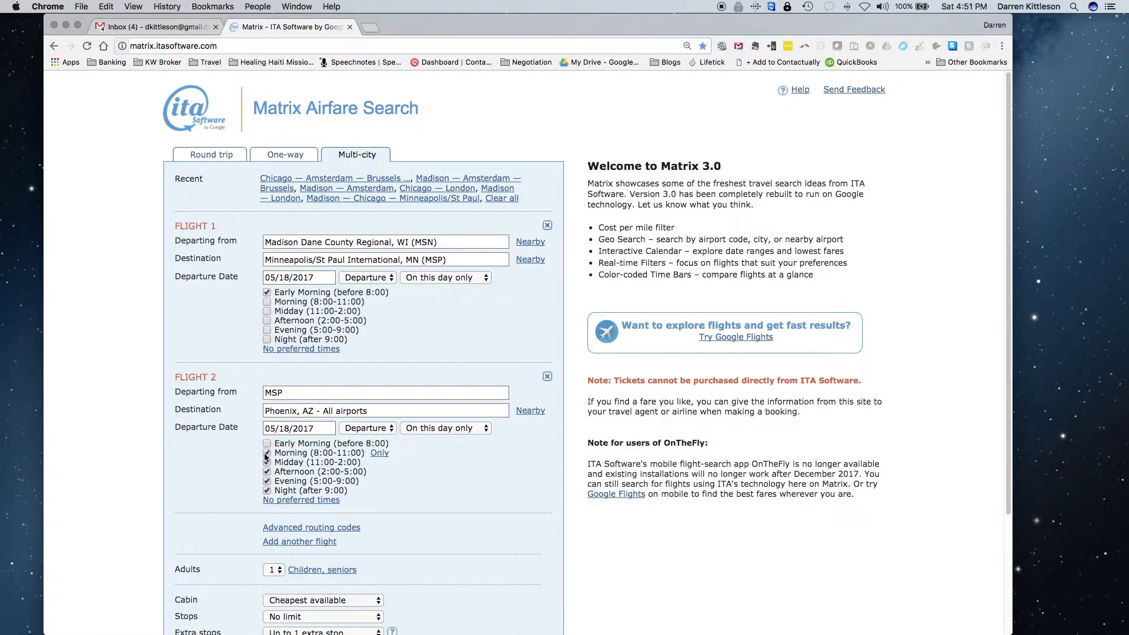
pyautogui.click(267, 462)
pyautogui.click(267, 471)
# - Add Flight 3 from Phoenix to Madison (MSN) on May 21
pyautogui.scroll(-5, 474, 458)
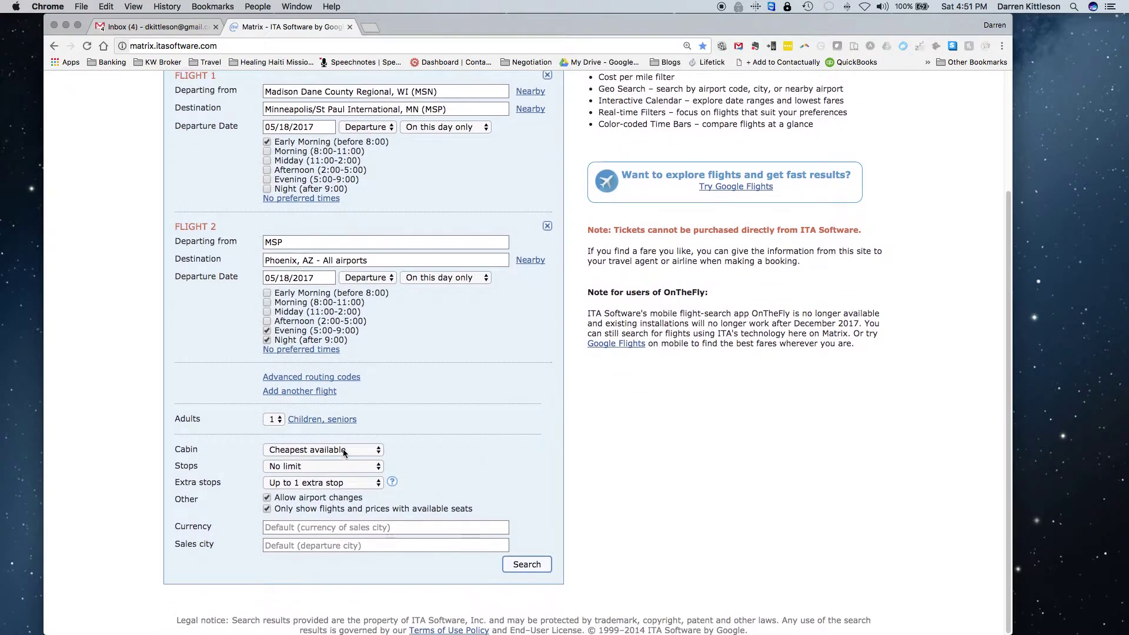
pyautogui.click(298, 391)
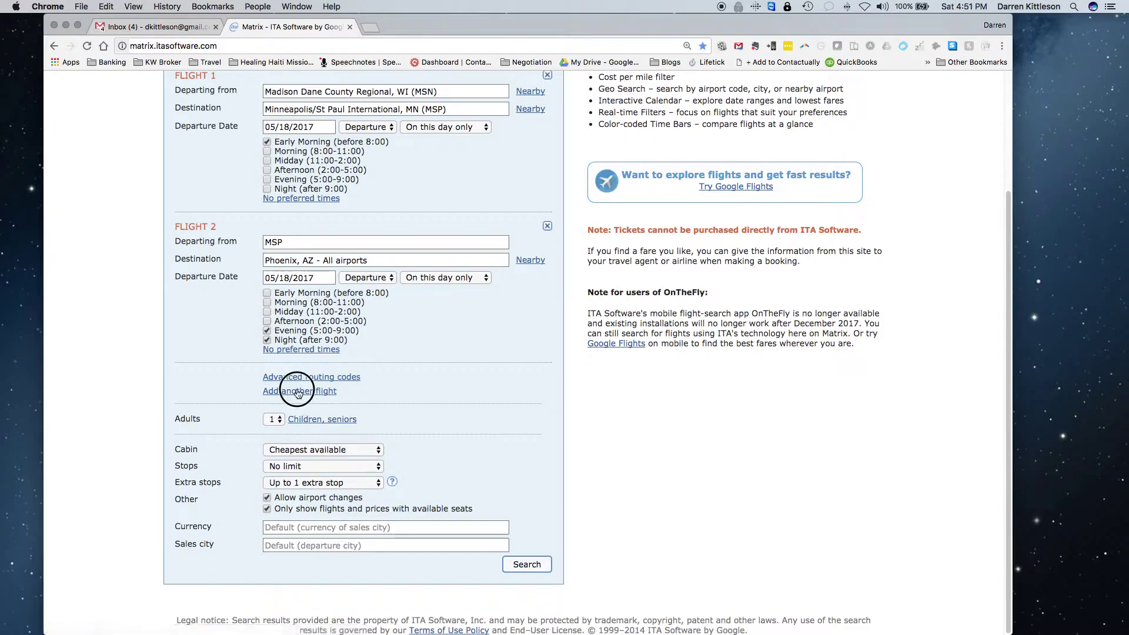
pyautogui.click(305, 408)
pyautogui.write('msn')
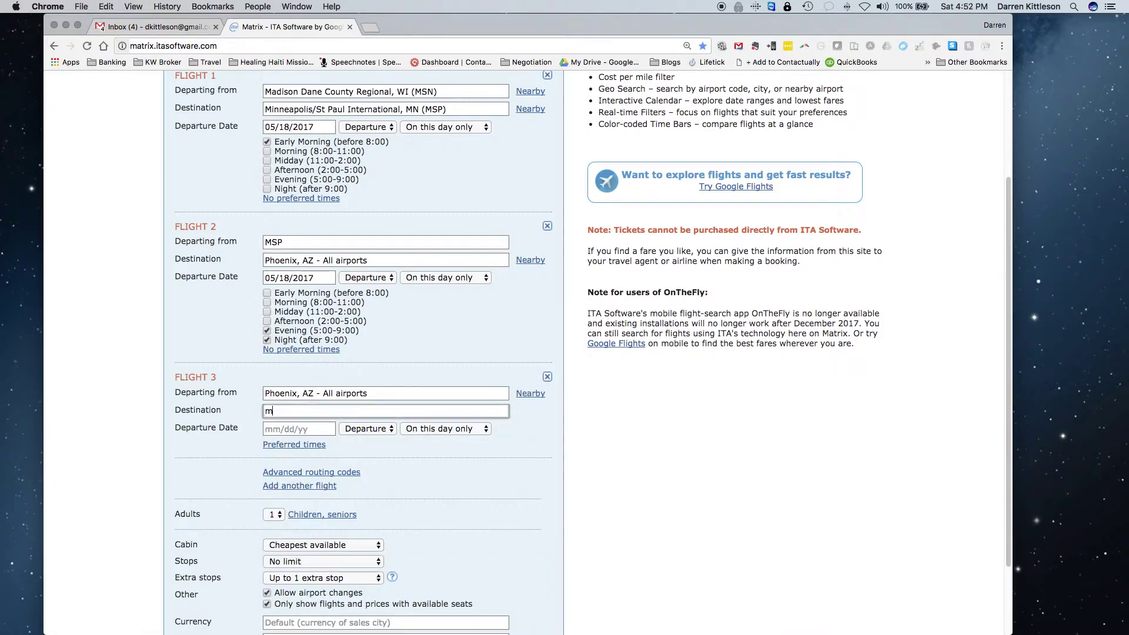
pyautogui.click(379, 425)
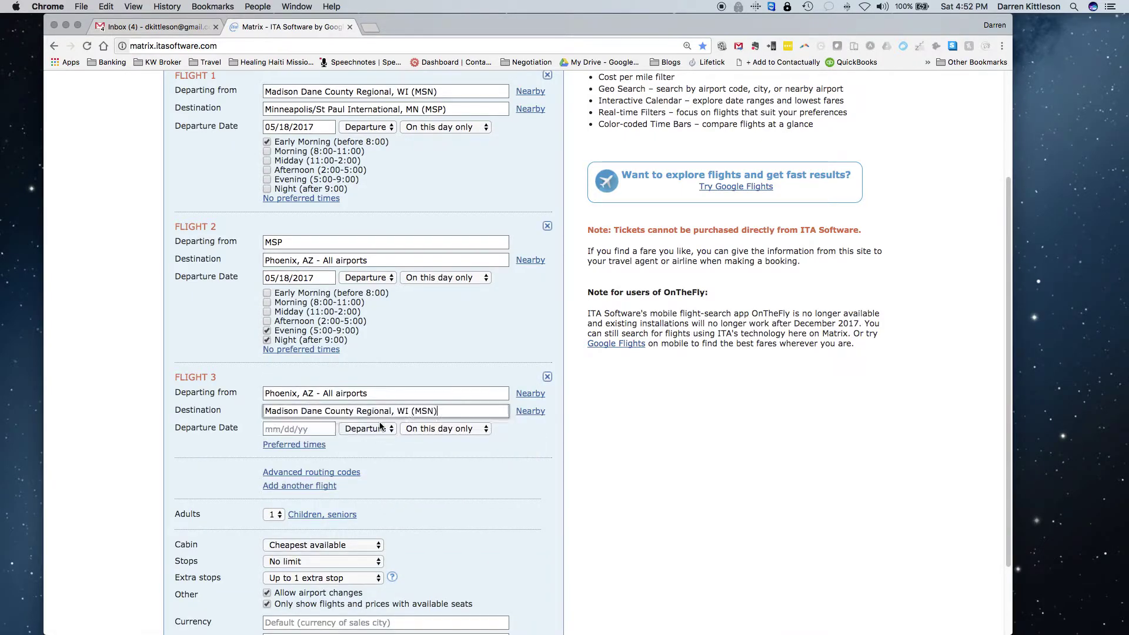
pyautogui.click(299, 428)
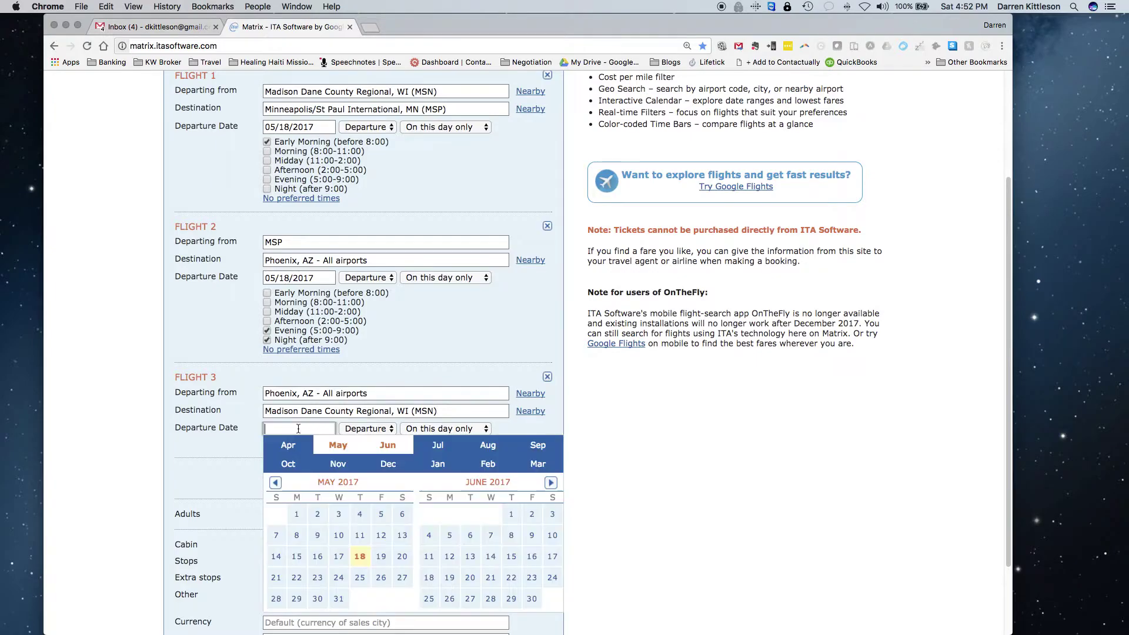
pyautogui.click(276, 577)
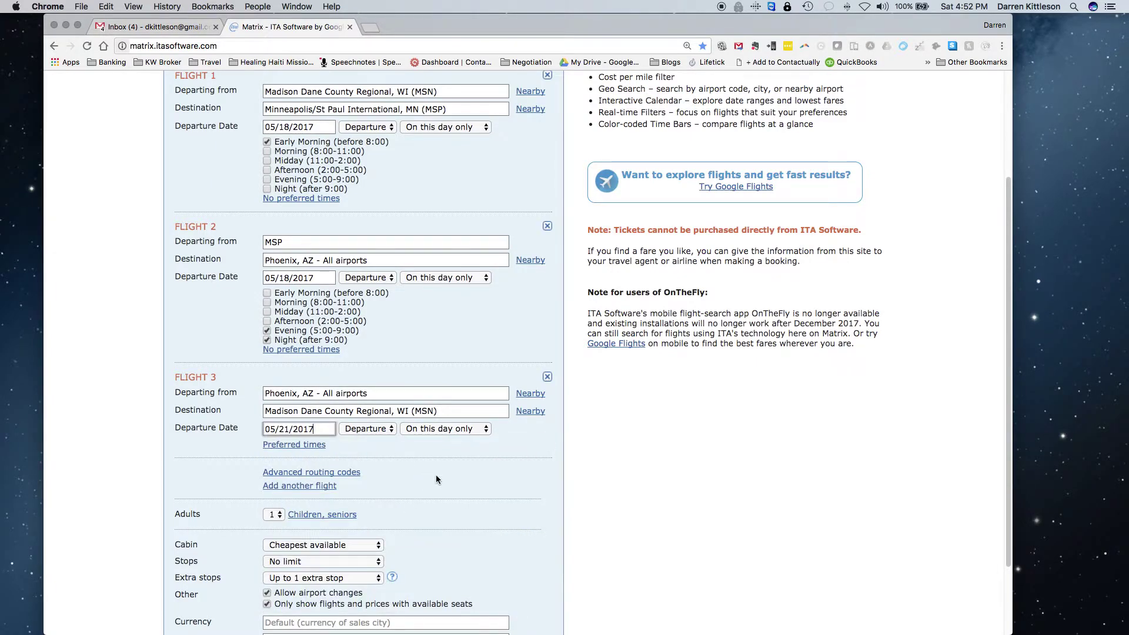
pyautogui.scroll(4, 428, 360)
pyautogui.scroll(-6, 428, 360)
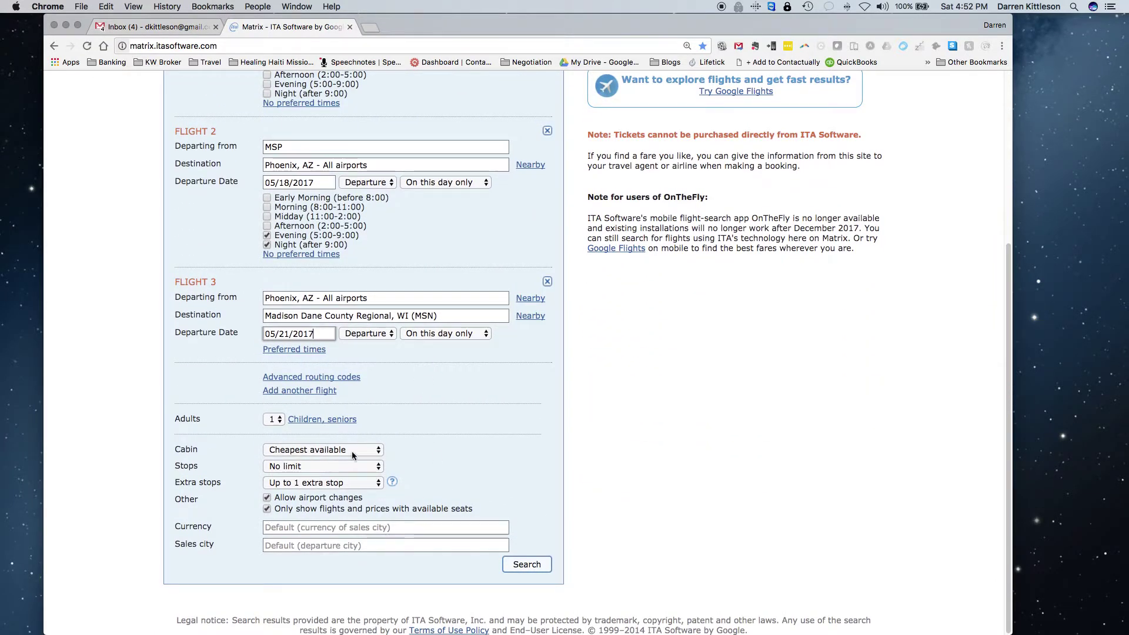
# - Keep the cheapest available cabin and no stop limit, then review the three-leg form
pyautogui.click(352, 451)
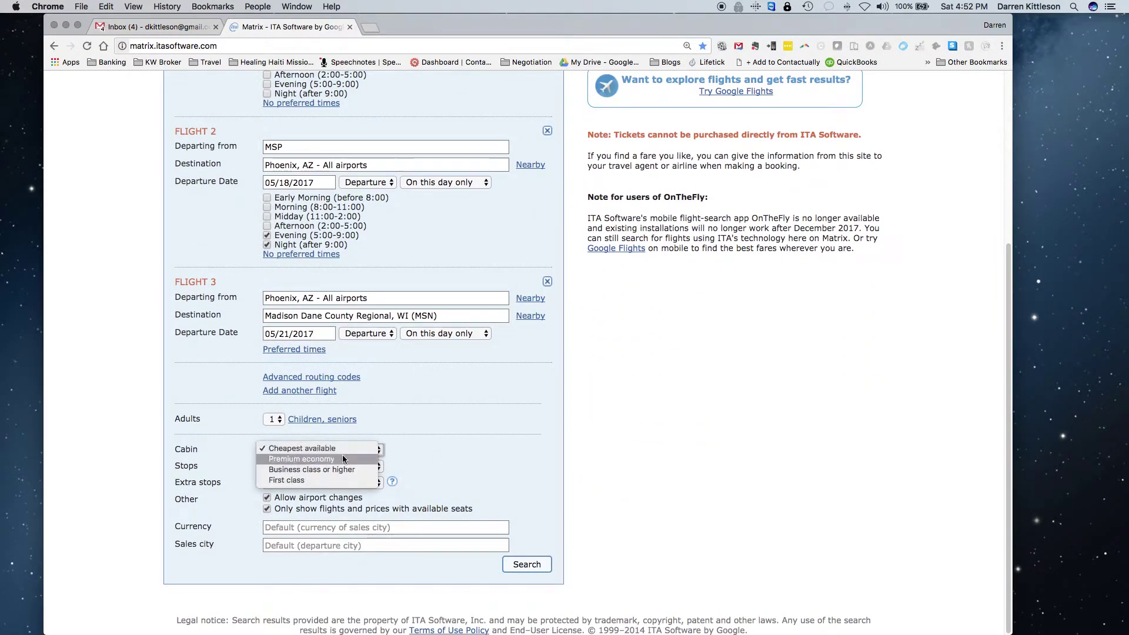
pyautogui.click(435, 452)
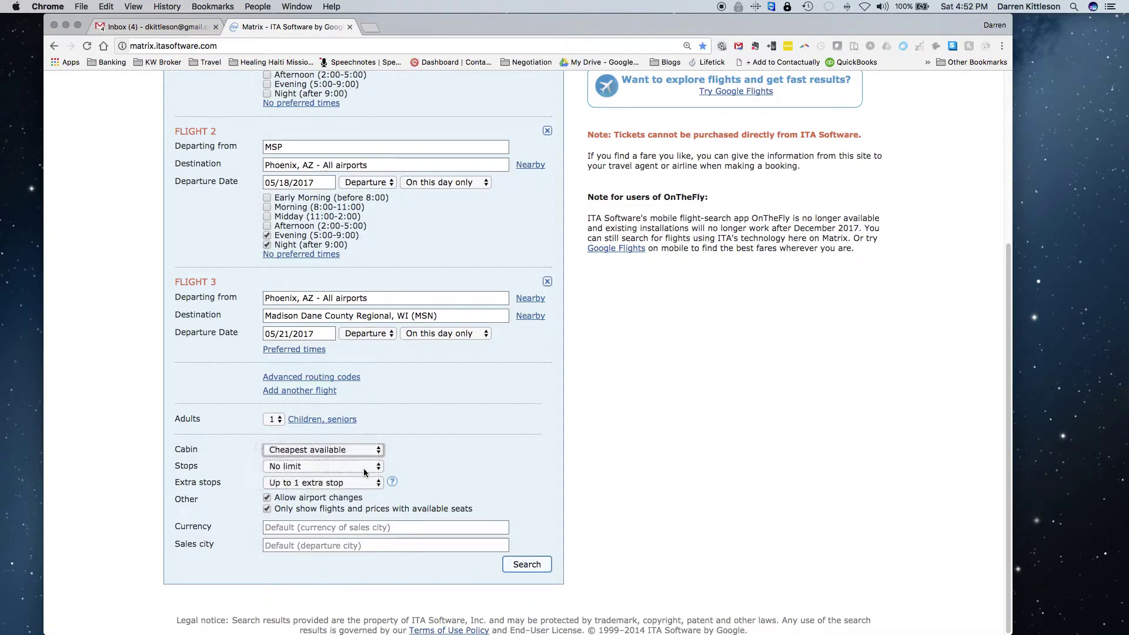
pyautogui.click(334, 465)
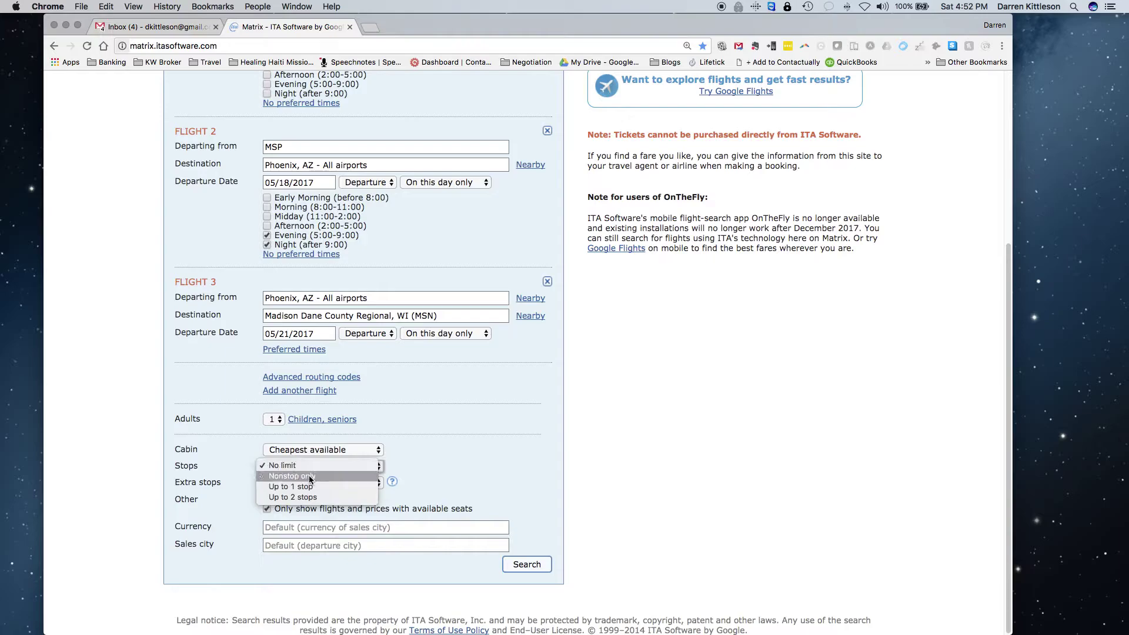
pyautogui.click(439, 466)
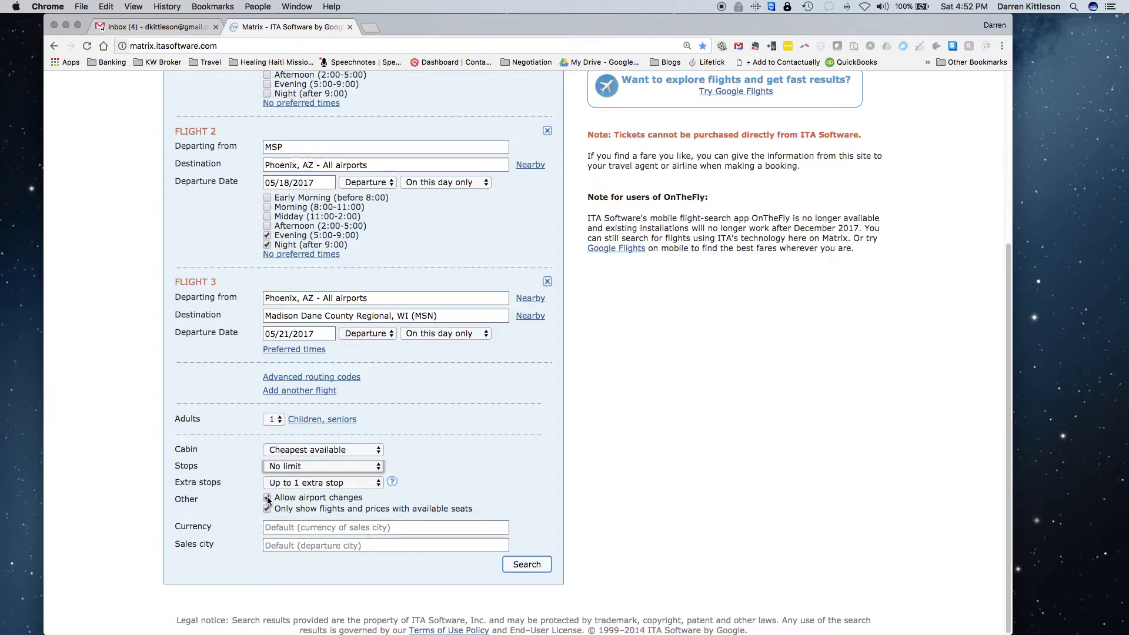
pyautogui.scroll(5, 347, 468)
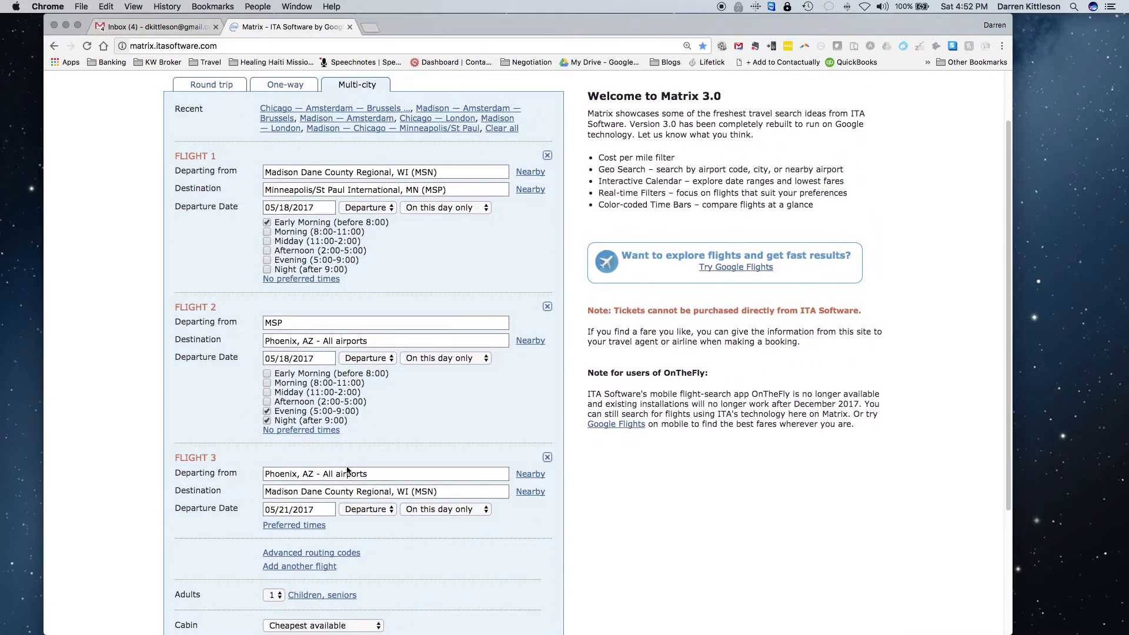
pyautogui.scroll(-4, 346, 470)
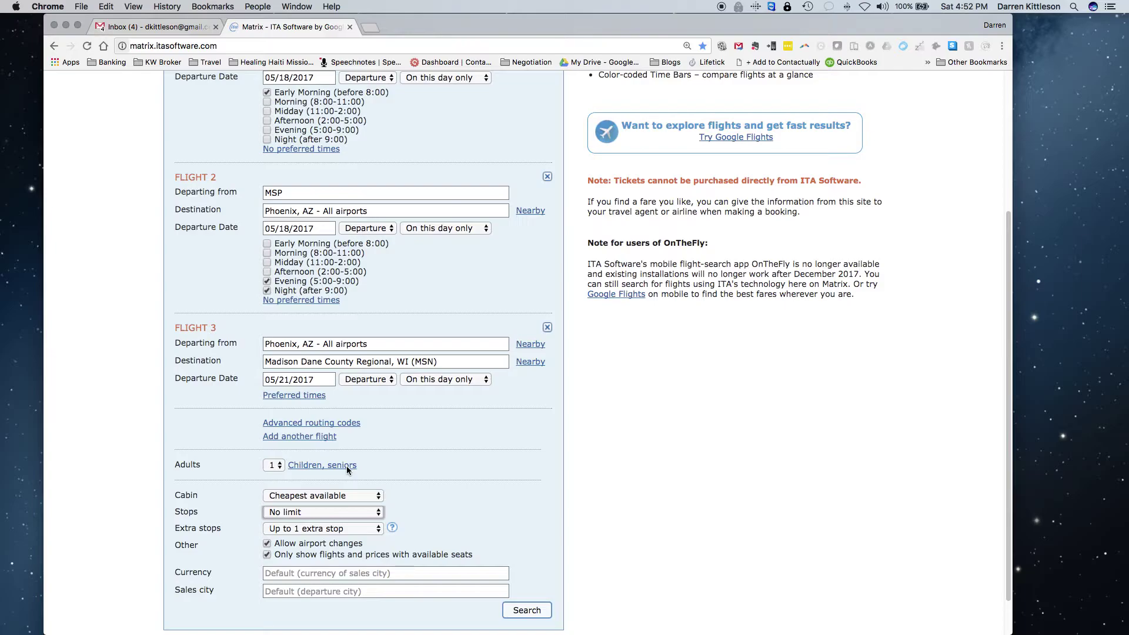
pyautogui.scroll(-2, 347, 465)
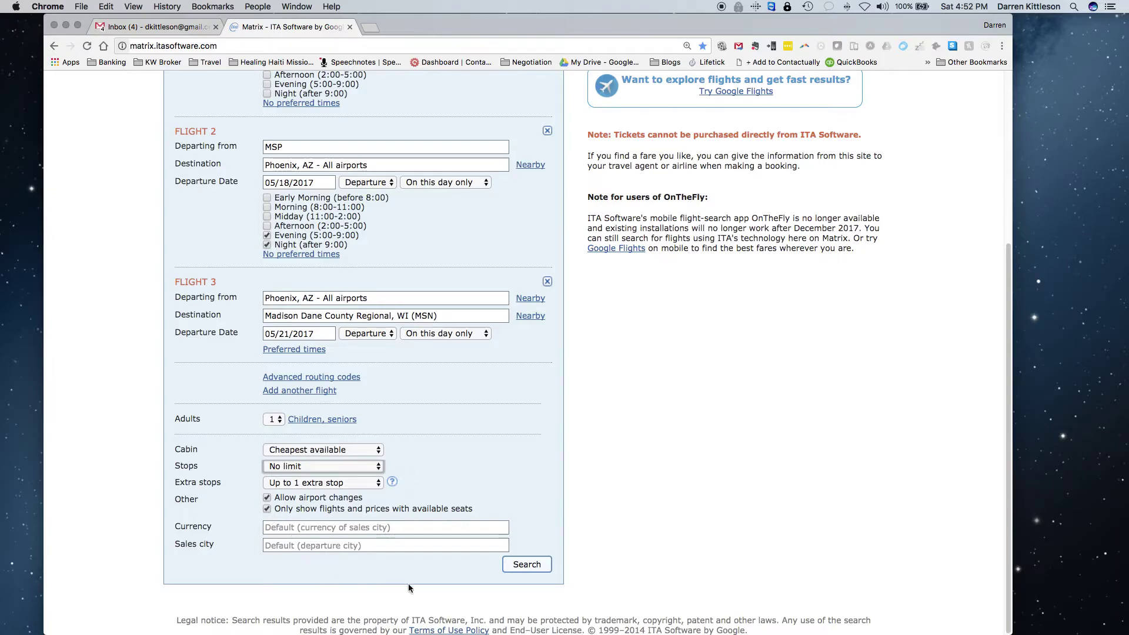
# - Run the search and narrow Flight 1 results to the $498 Delta nonstop fares
pyautogui.click(531, 565)
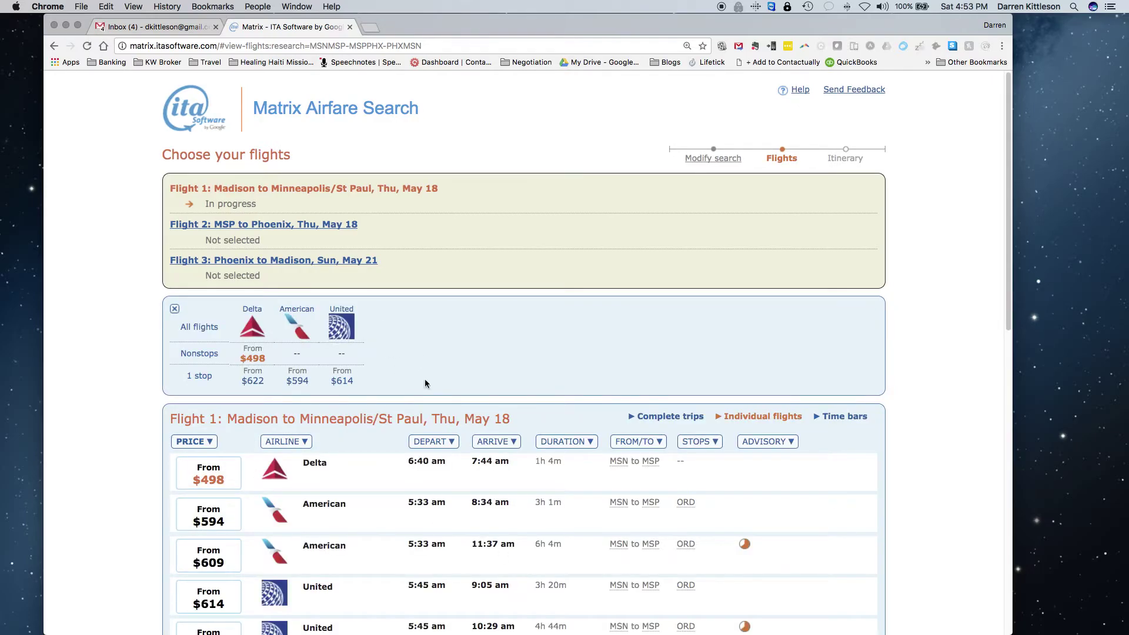
pyautogui.scroll(-2, 422, 382)
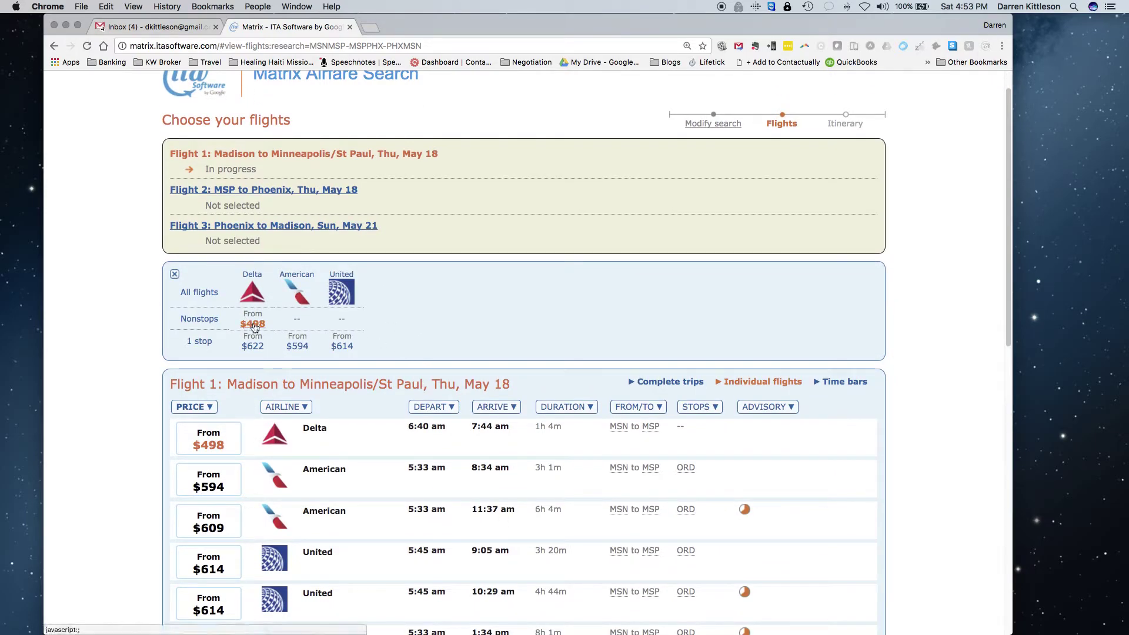
pyautogui.click(253, 324)
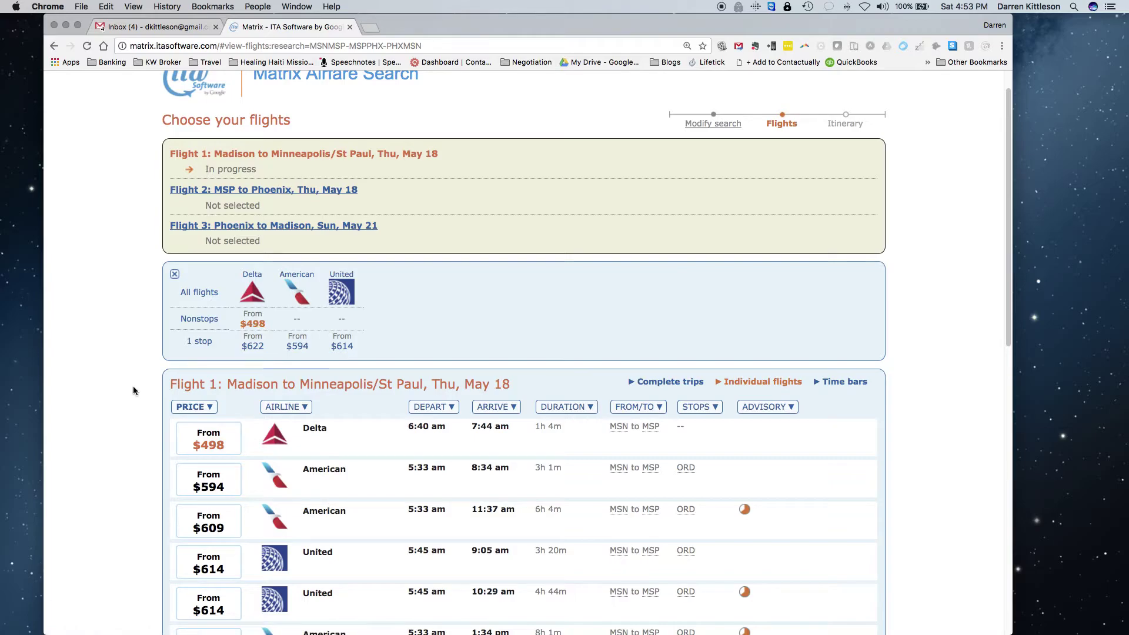
pyautogui.scroll(-3, 133, 386)
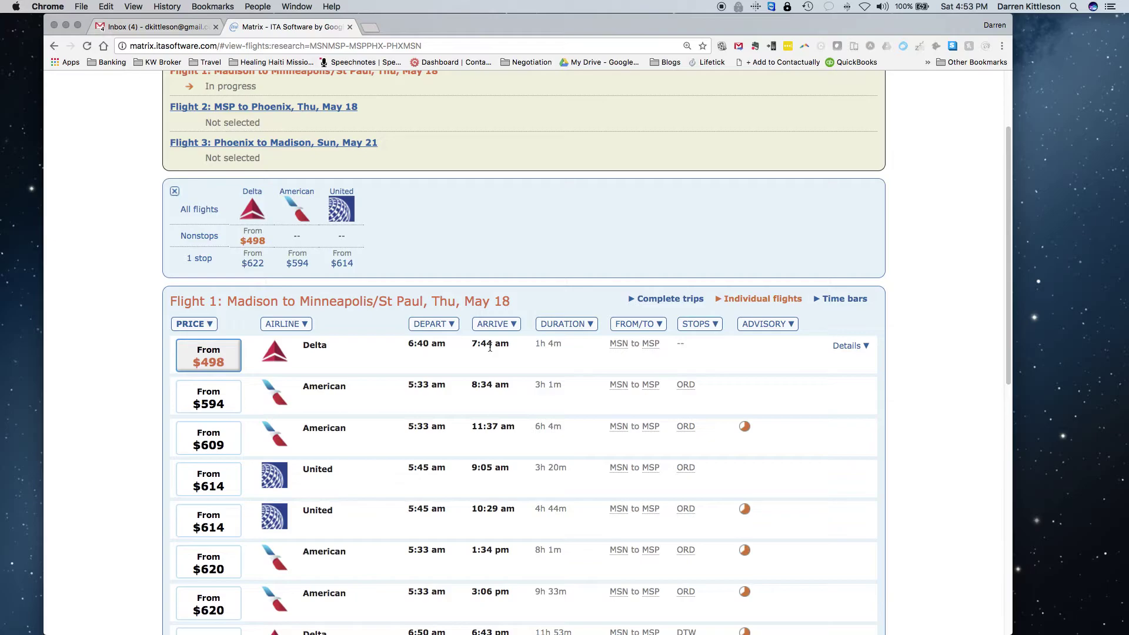
pyautogui.scroll(-3, 490, 347)
pyautogui.scroll(5, 172, 416)
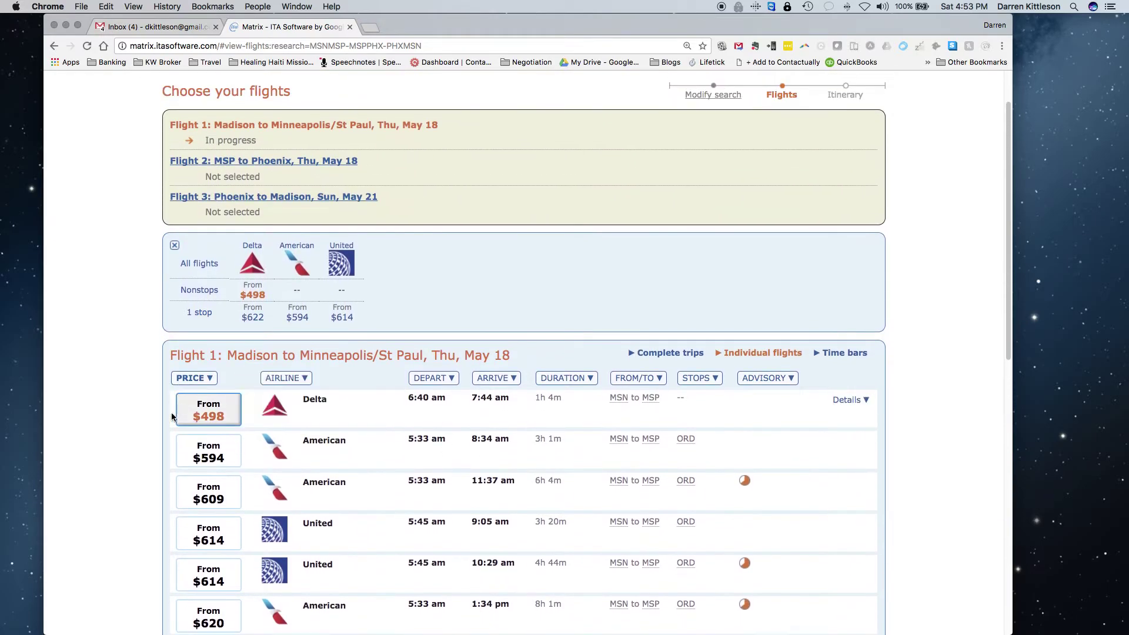
# - Pick Delta's 6:40 am nonstop for Flight 1 and the 5:56 pm $535 flight for Flight 2
pyautogui.click(208, 415)
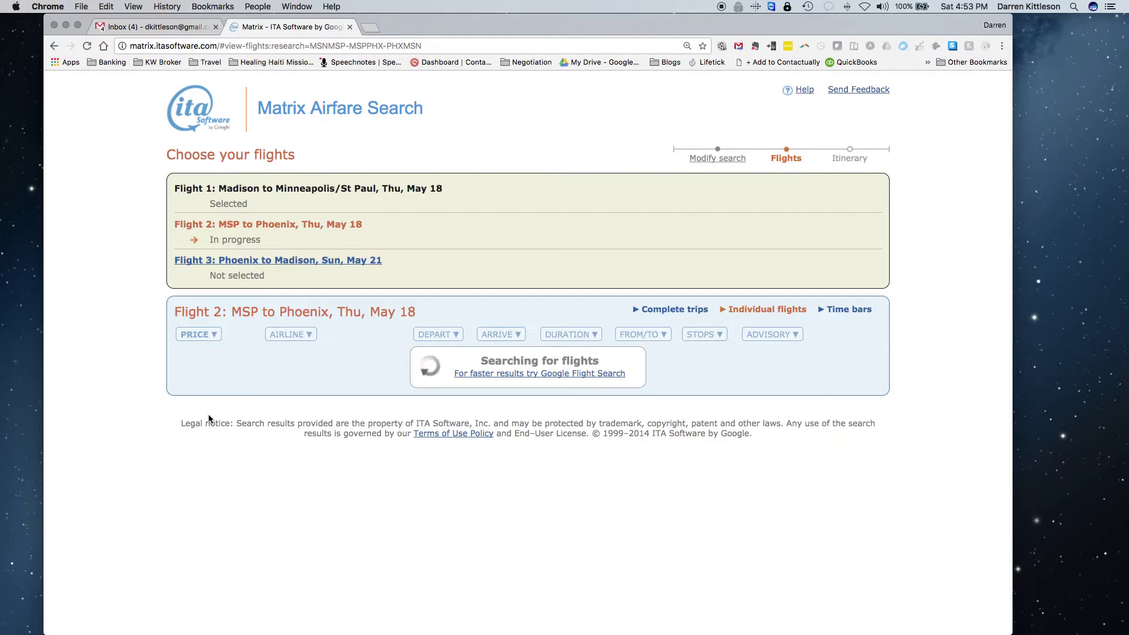
pyautogui.scroll(-2, 247, 387)
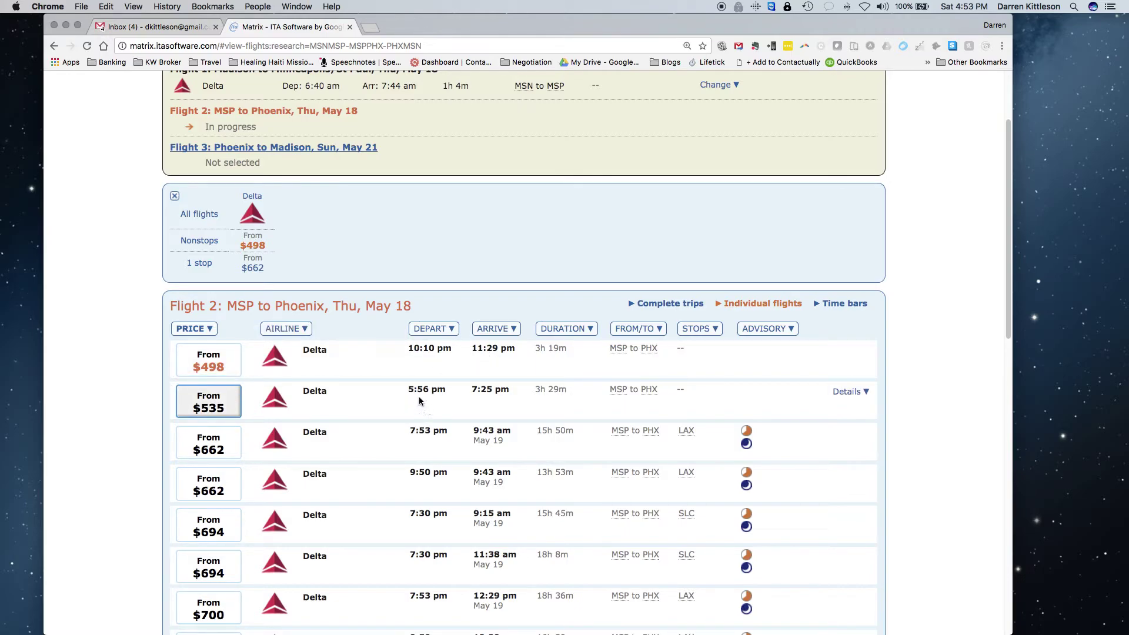
pyautogui.click(208, 405)
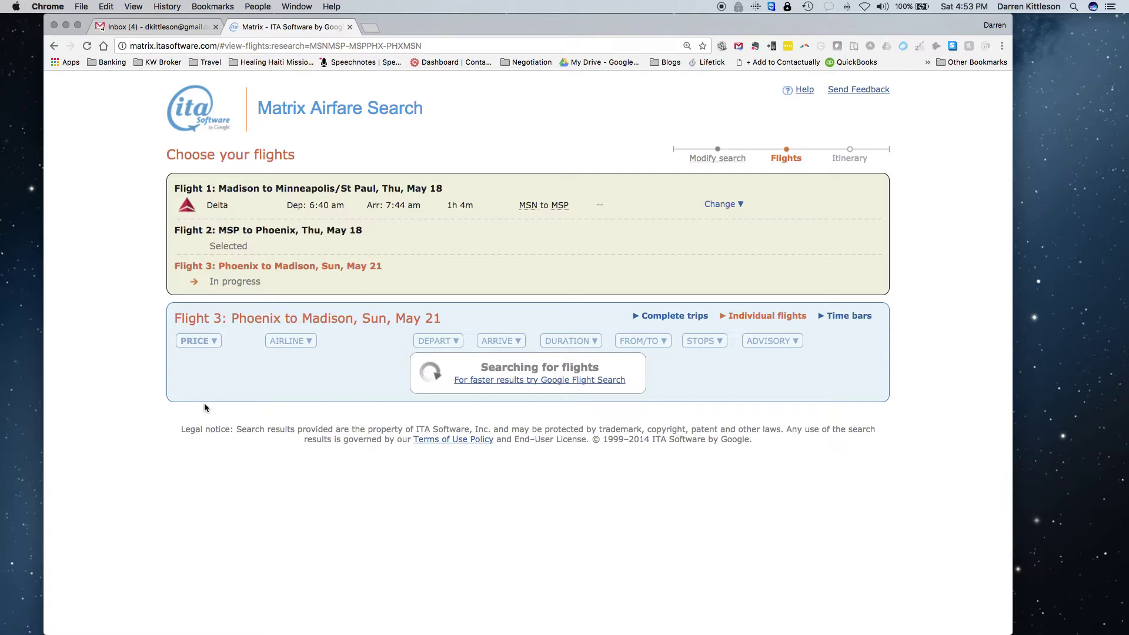
pyautogui.scroll(-3, 205, 407)
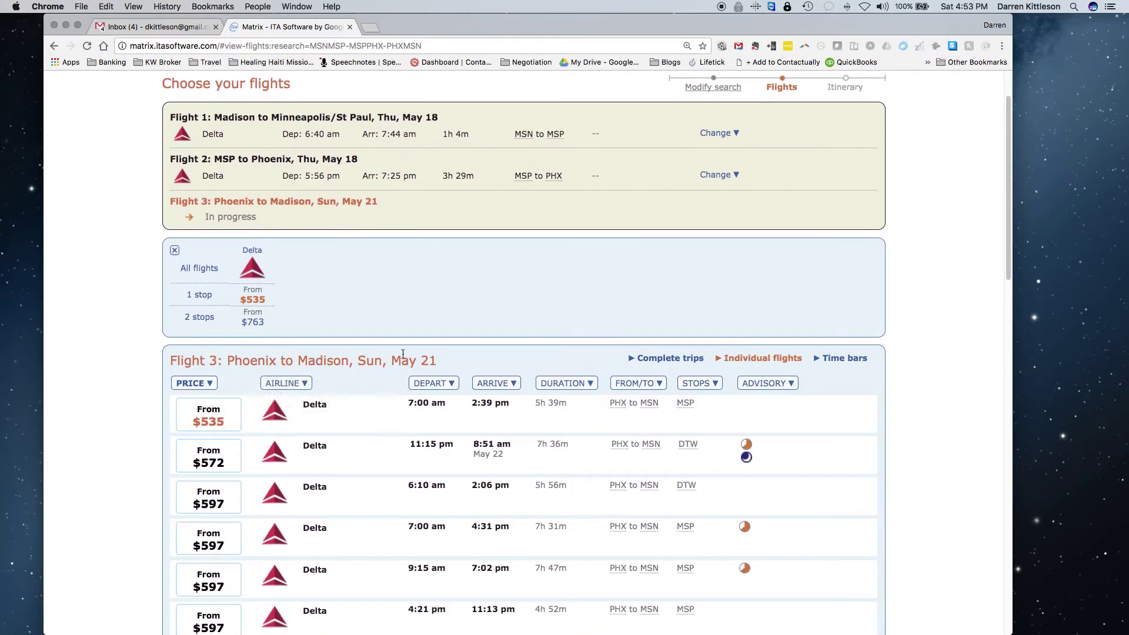
pyautogui.scroll(-3, 348, 429)
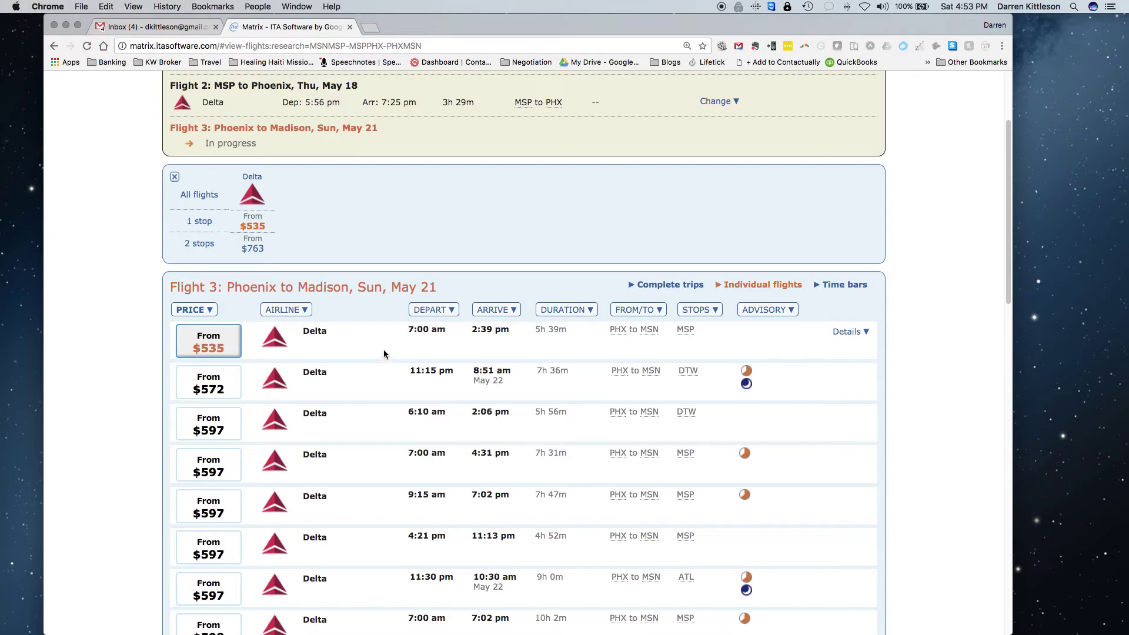
pyautogui.moveTo(222, 352)
pyautogui.scroll(-2, 660, 351)
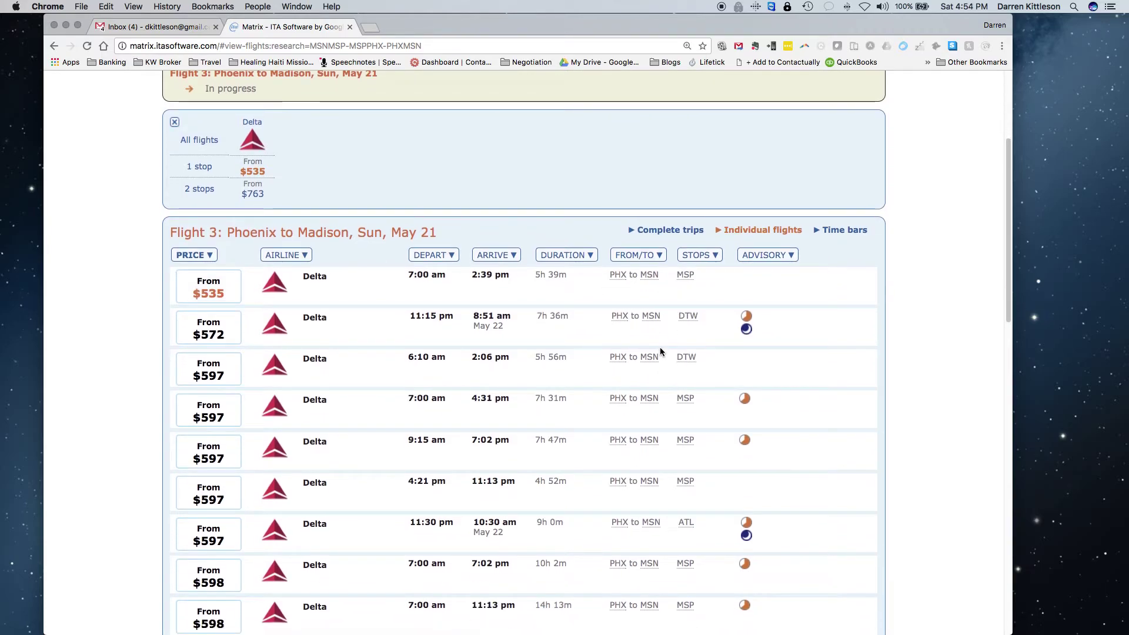
pyautogui.click(591, 257)
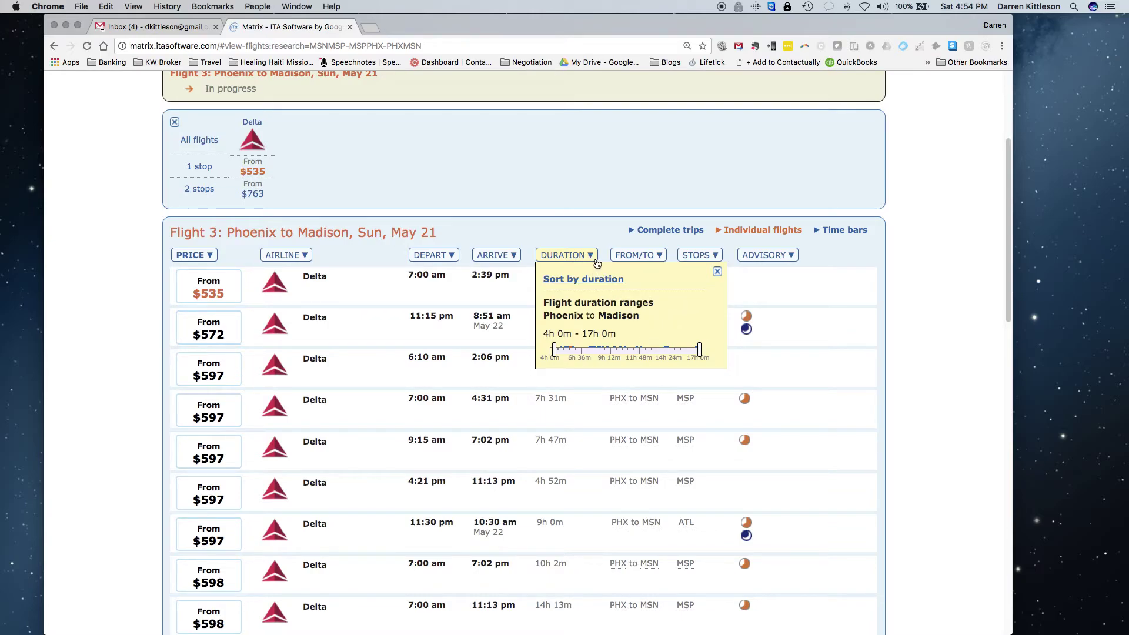
pyautogui.click(582, 280)
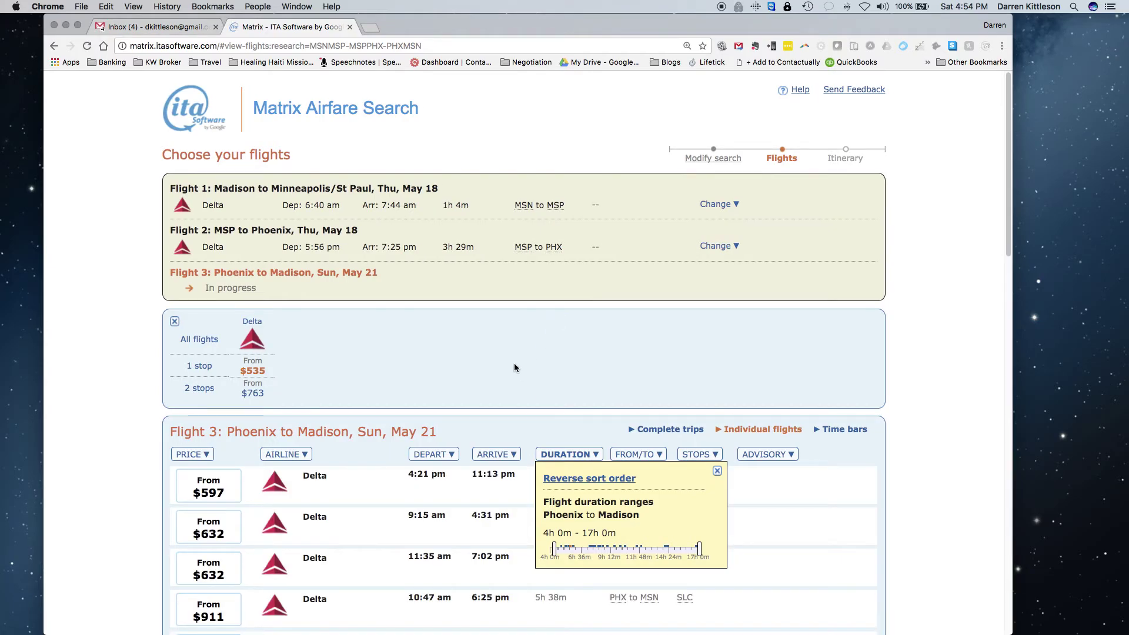
pyautogui.scroll(-5, 514, 362)
pyautogui.click(716, 266)
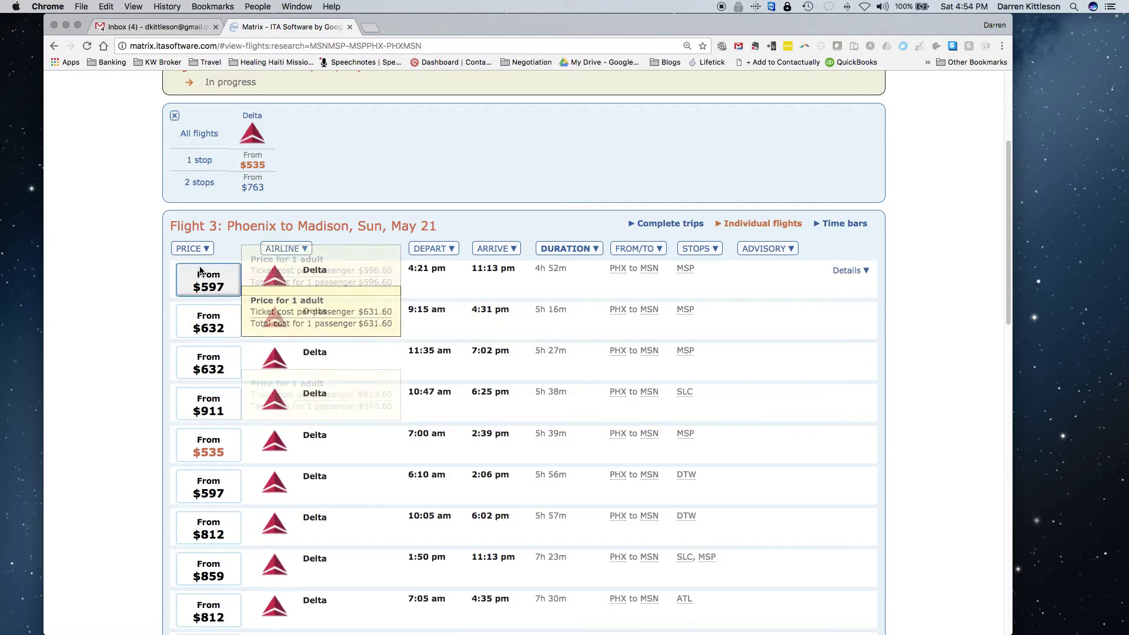
pyautogui.click(193, 248)
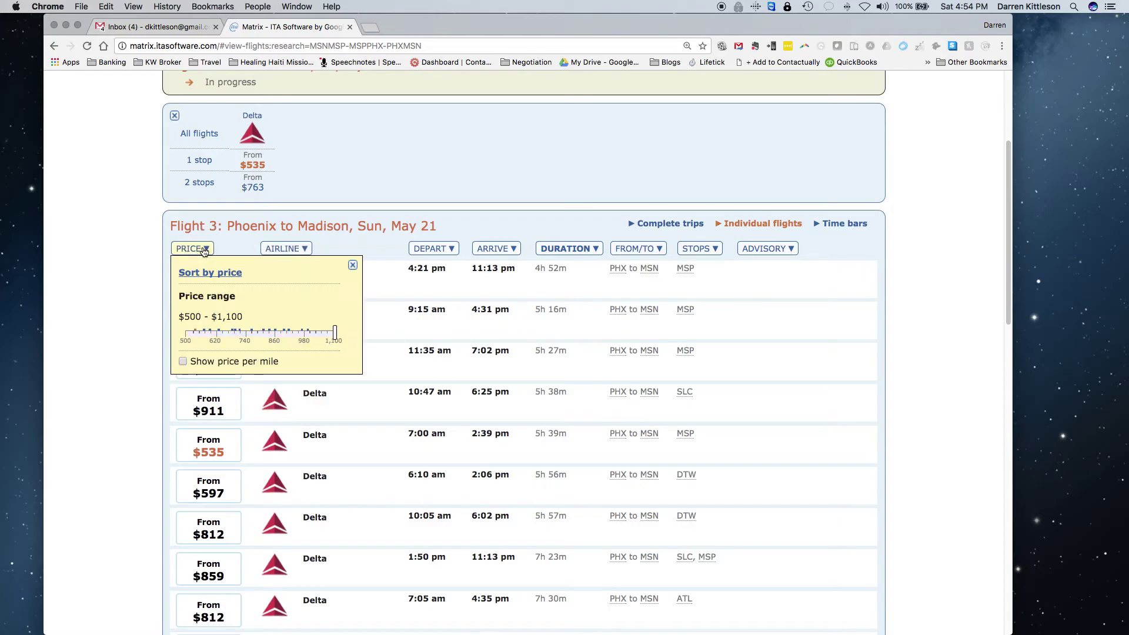
pyautogui.click(226, 272)
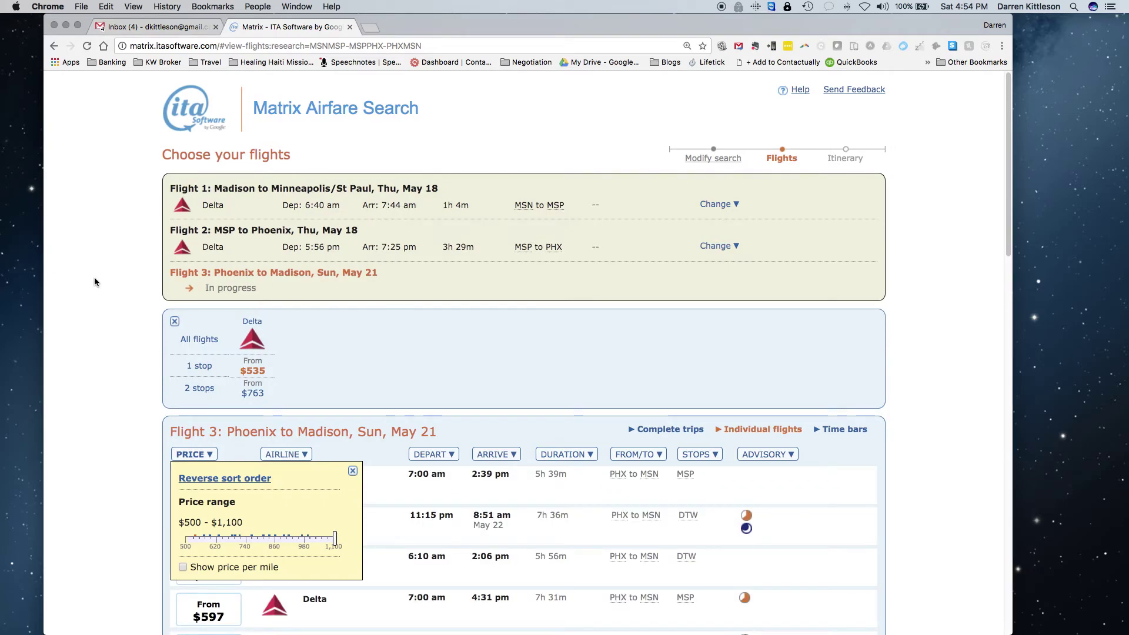
pyautogui.click(352, 470)
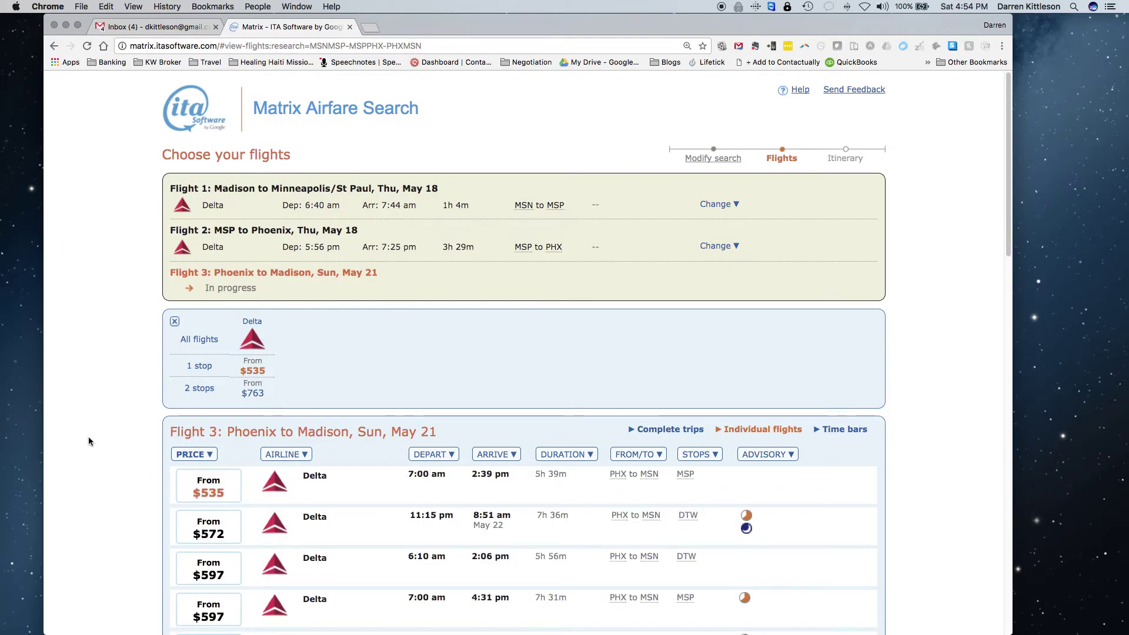
pyautogui.scroll(-2, 107, 437)
pyautogui.scroll(-3, 108, 437)
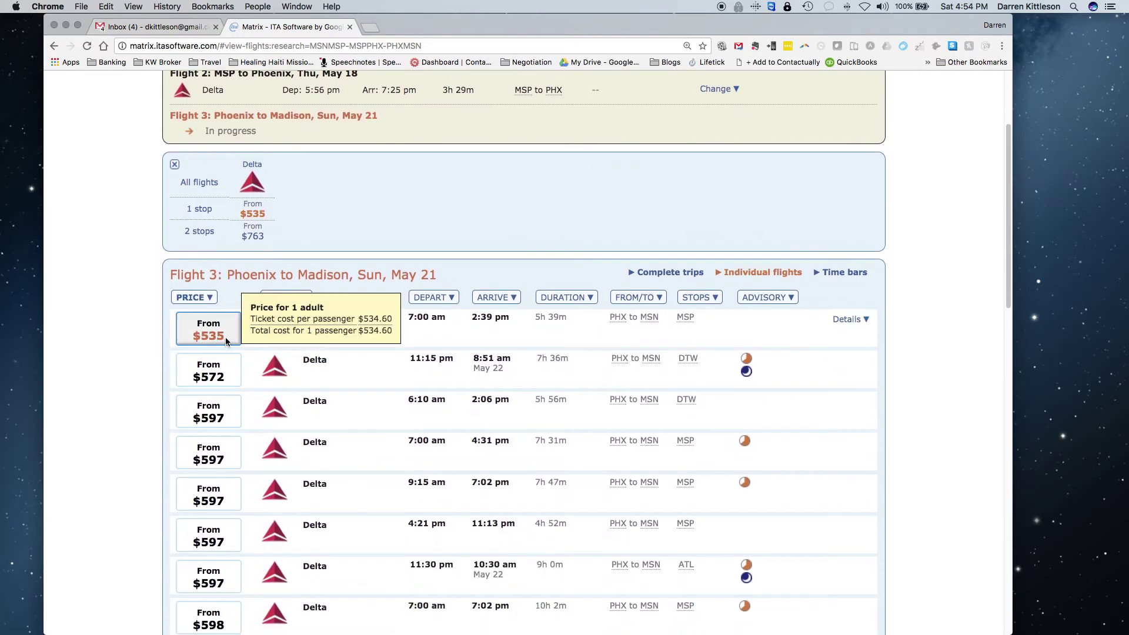
# - Pick the 7:00 am $535 Delta return and review the $534.60 fare breakdown
pyautogui.click(213, 337)
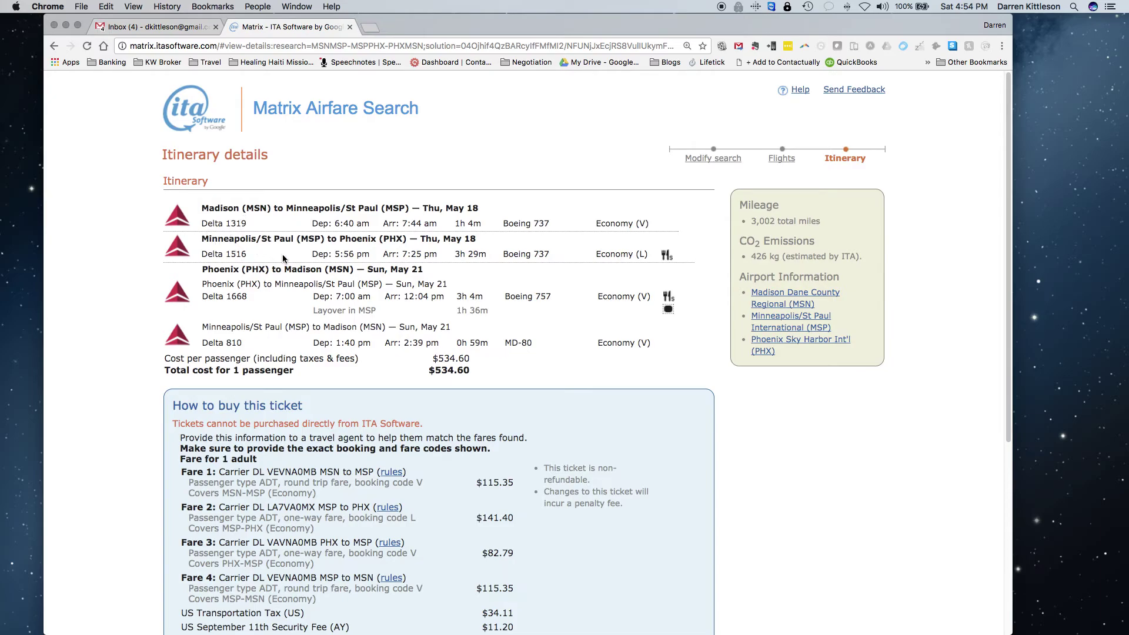
pyautogui.scroll(-5, 337, 305)
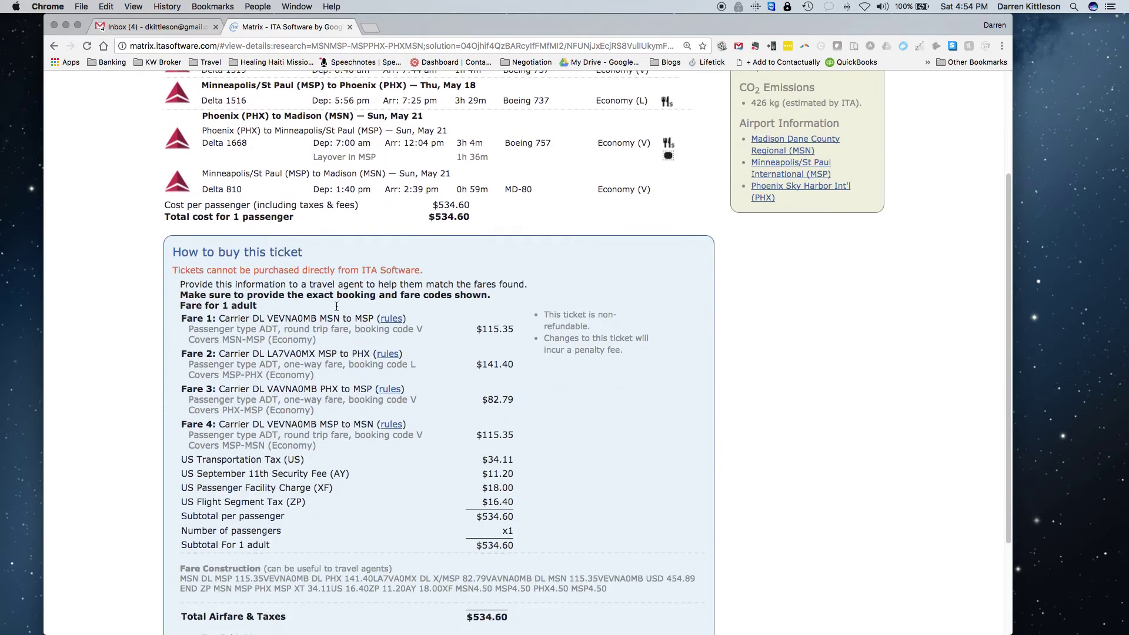
pyautogui.scroll(-2, 336, 306)
pyautogui.scroll(-3, 336, 306)
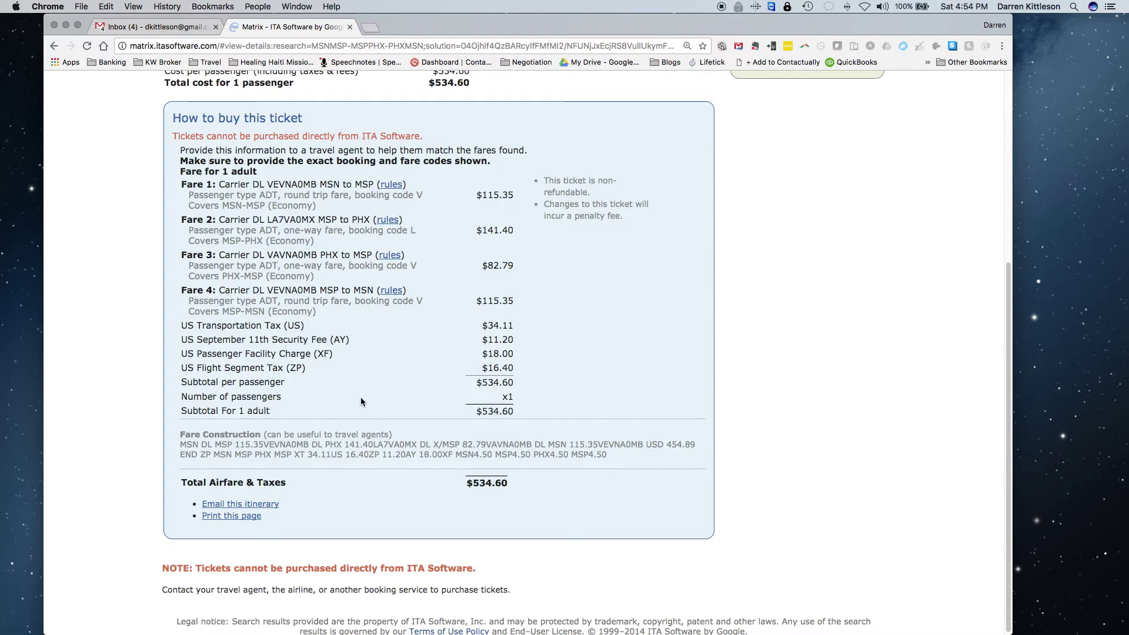
pyautogui.scroll(-1, 361, 398)
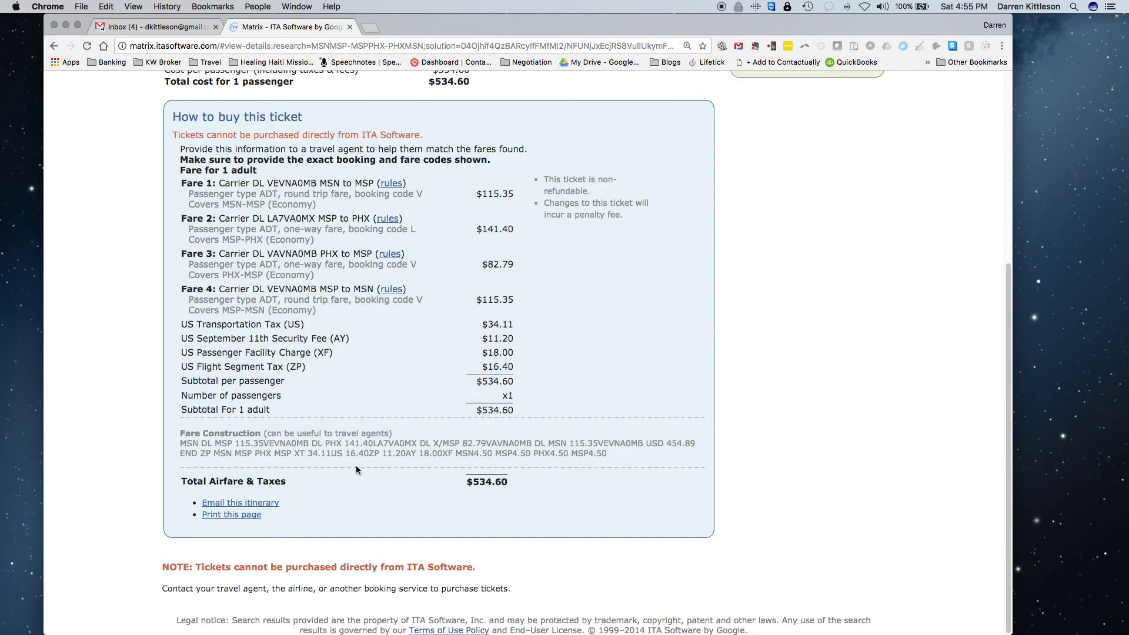
pyautogui.scroll(5, 355, 464)
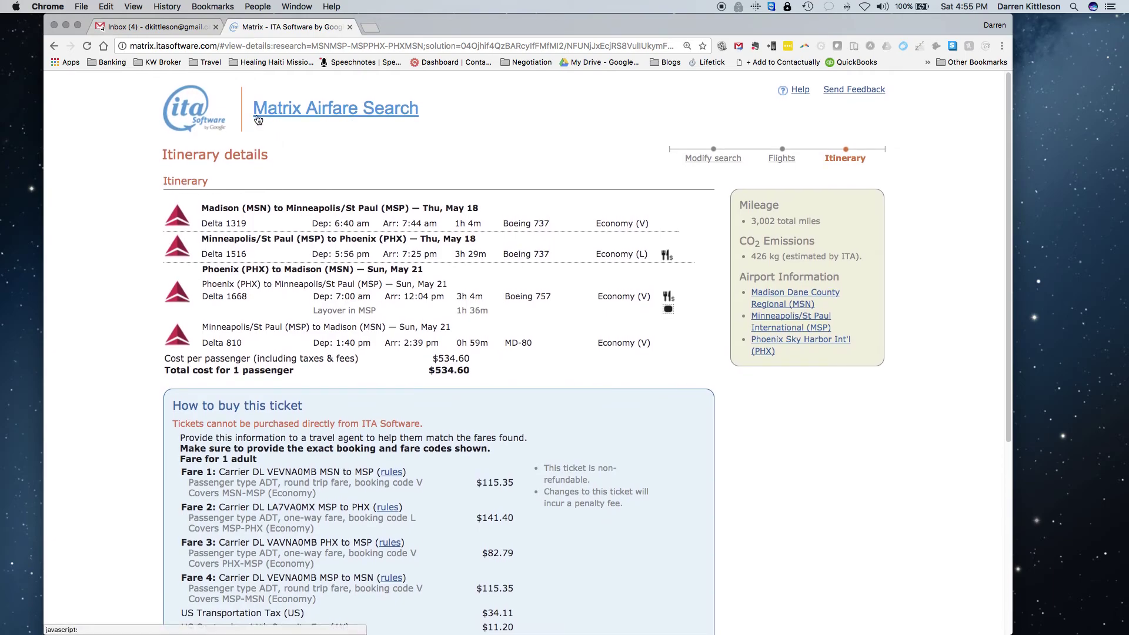
pyautogui.scroll(-1, 325, 132)
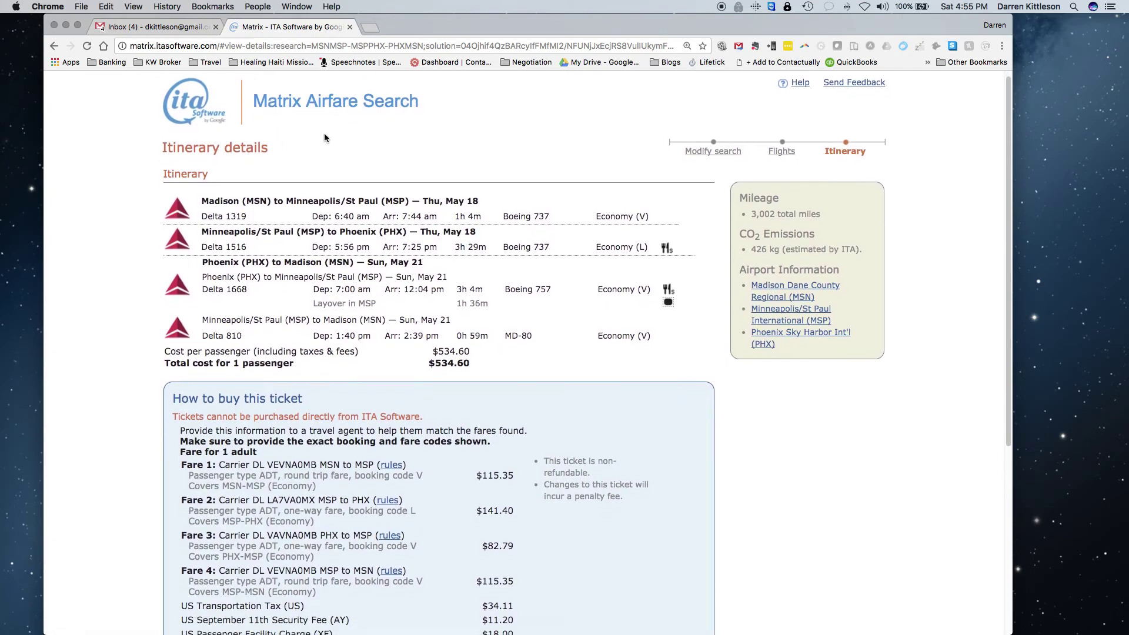